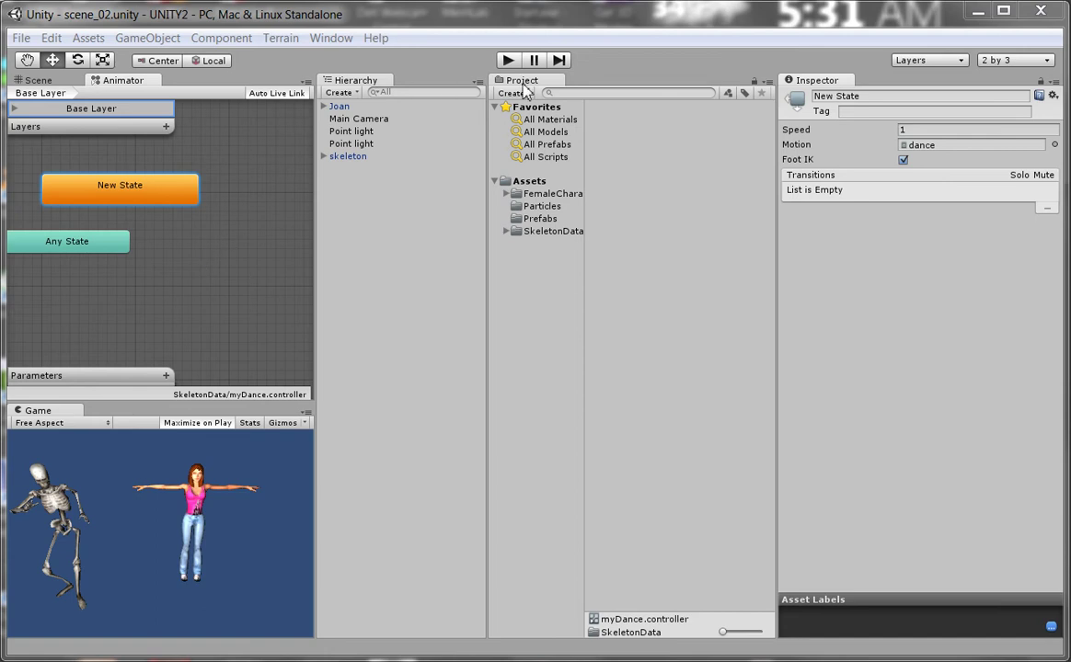
pyautogui.click(509, 60)
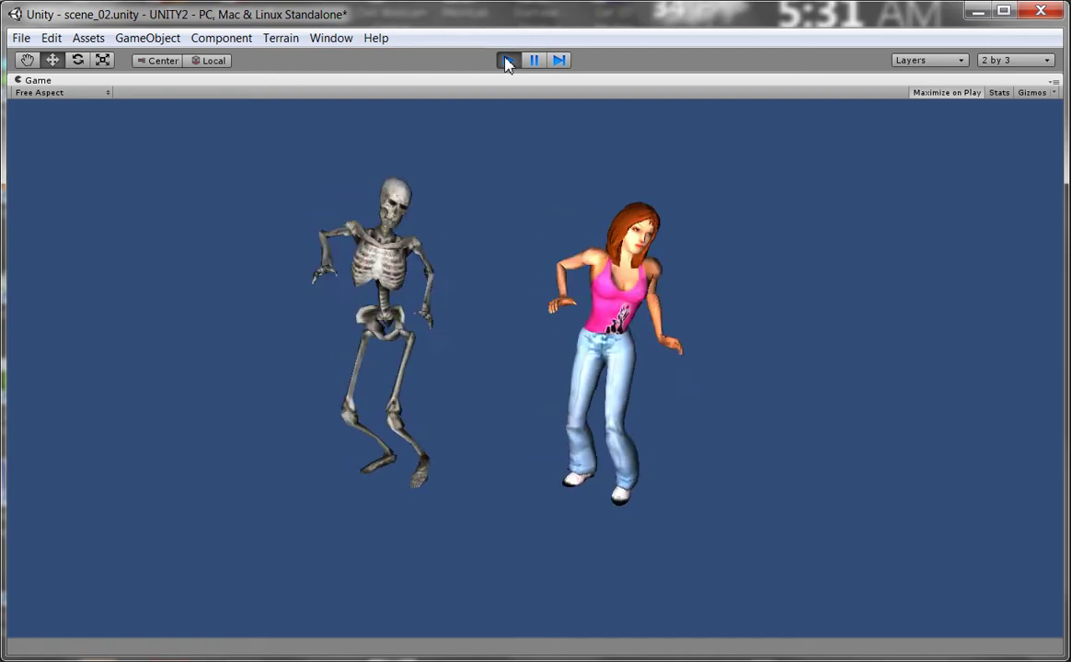
pyautogui.click(508, 62)
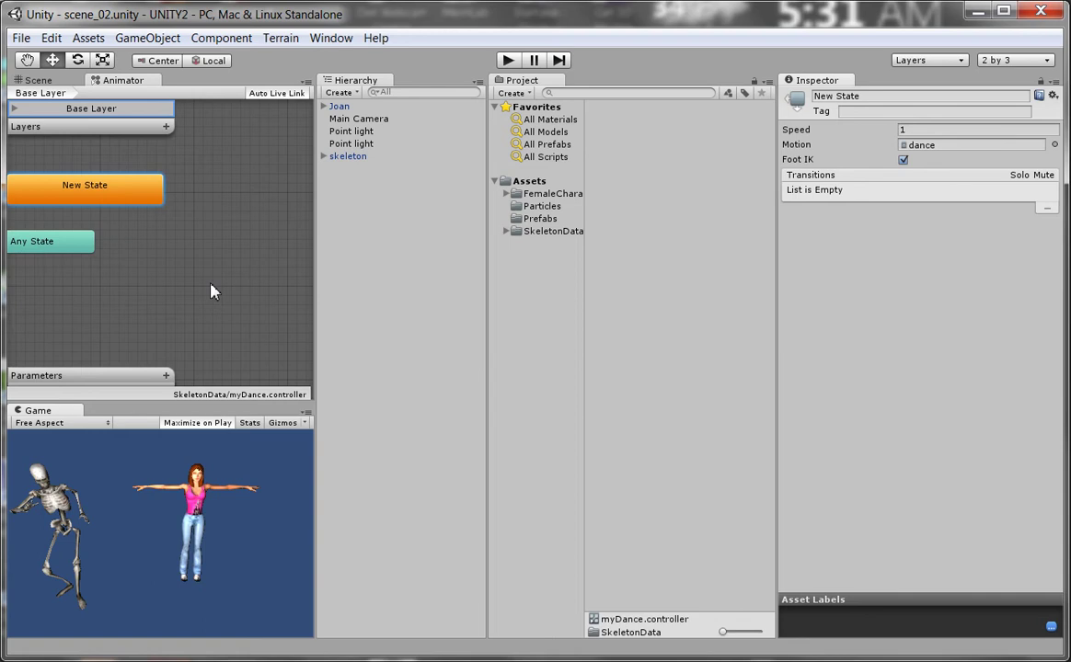
pyautogui.click(154, 275)
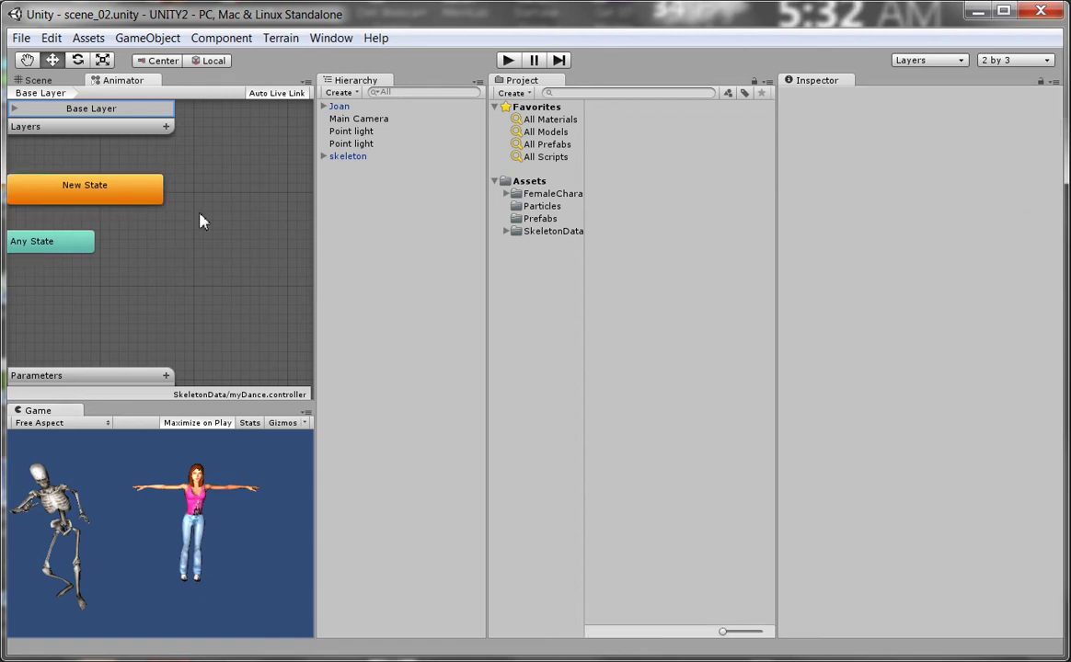
pyautogui.hotkey('shift', 'space')
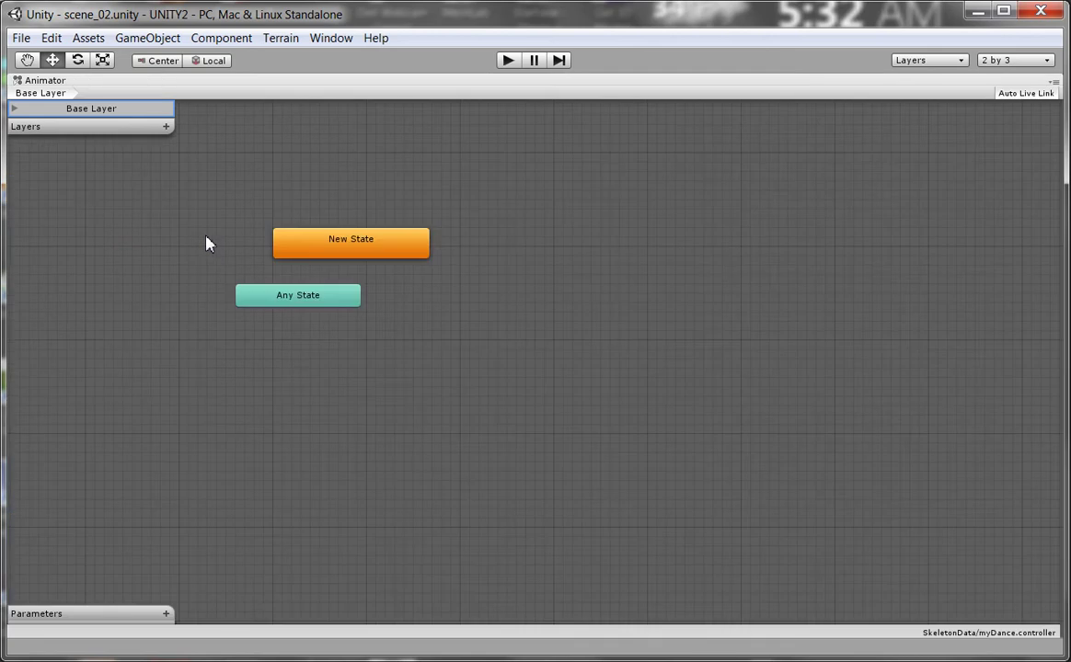
pyautogui.click(311, 255)
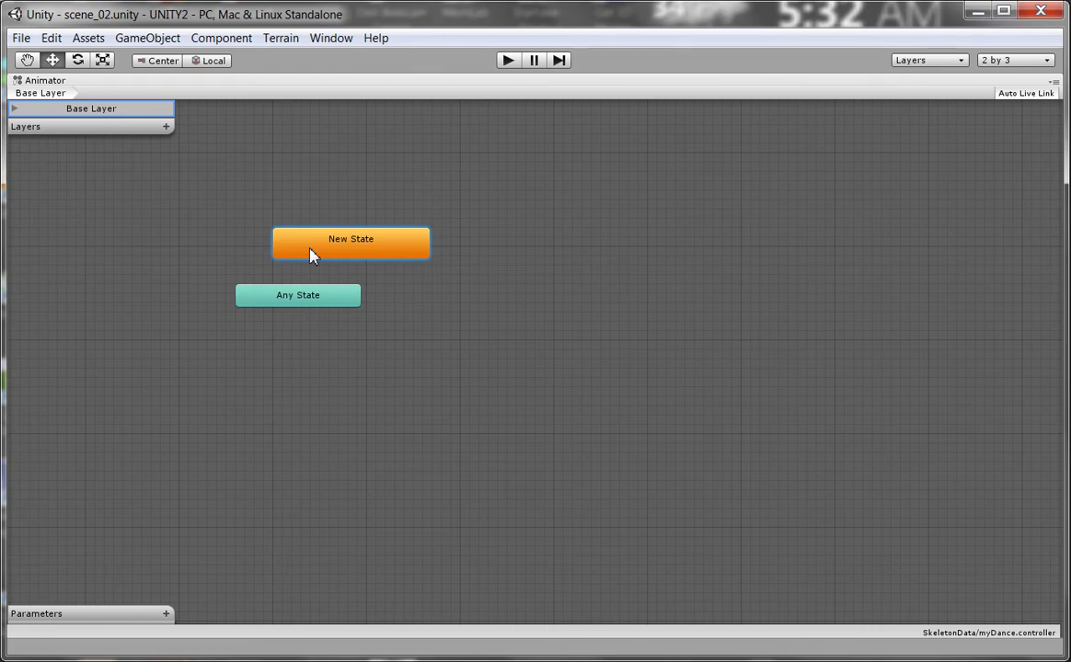
# - Restore the normal Animator layout and move the New State node left and up
pyautogui.hotkey('shift', 'space')
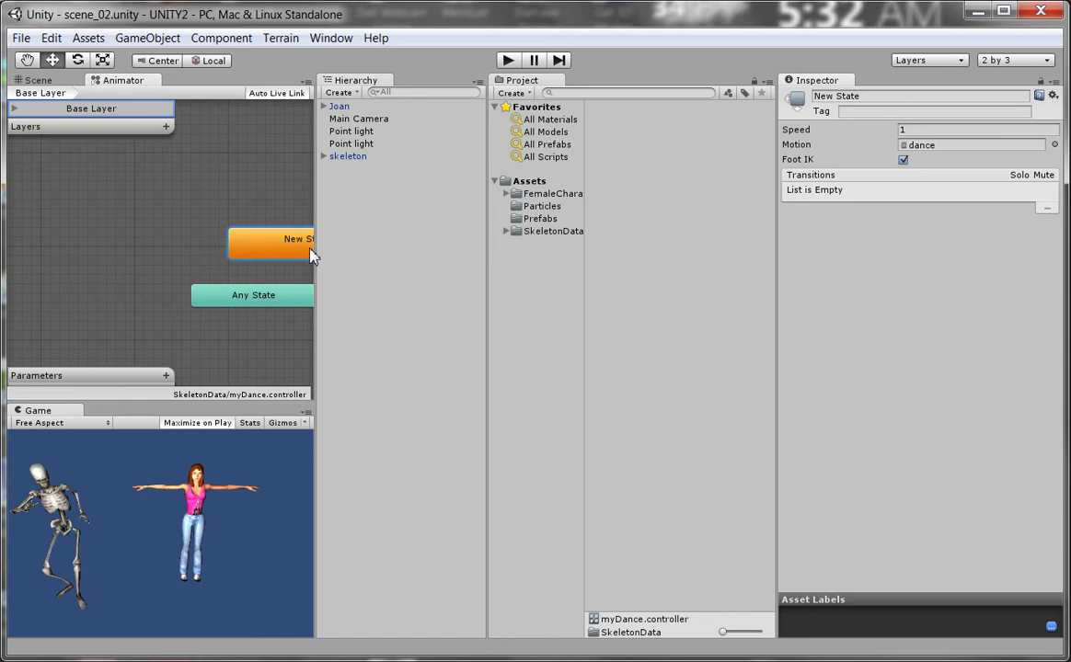
pyautogui.moveTo(247, 248); pyautogui.dragTo(154, 238)
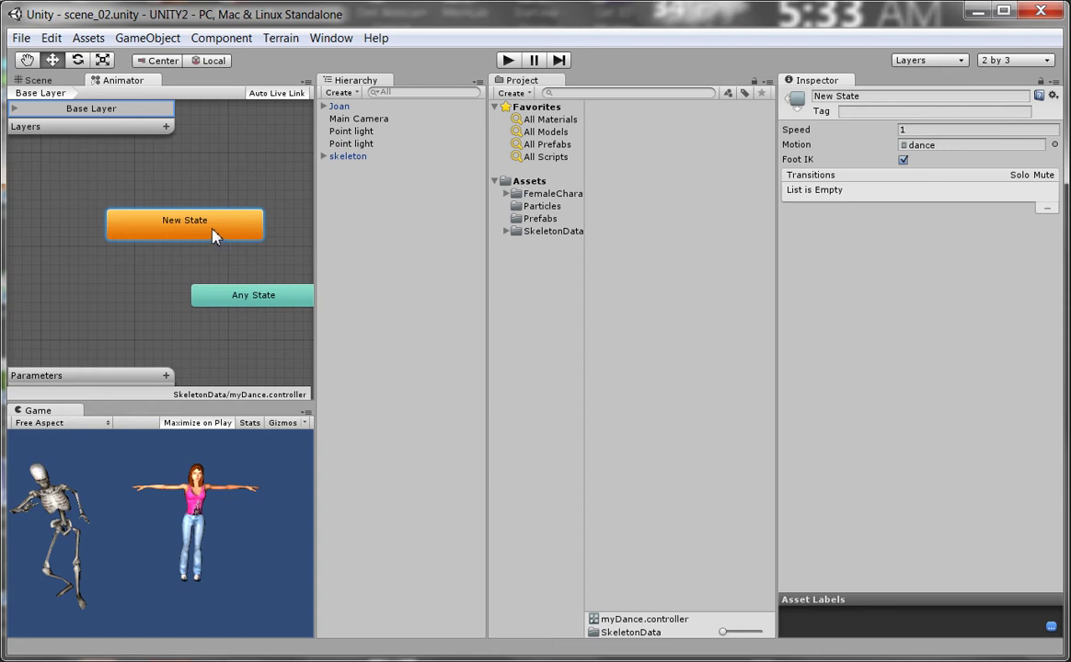
# - Set New State's motion to the idle clip and check it with a short Play run
pyautogui.click(1054, 145)
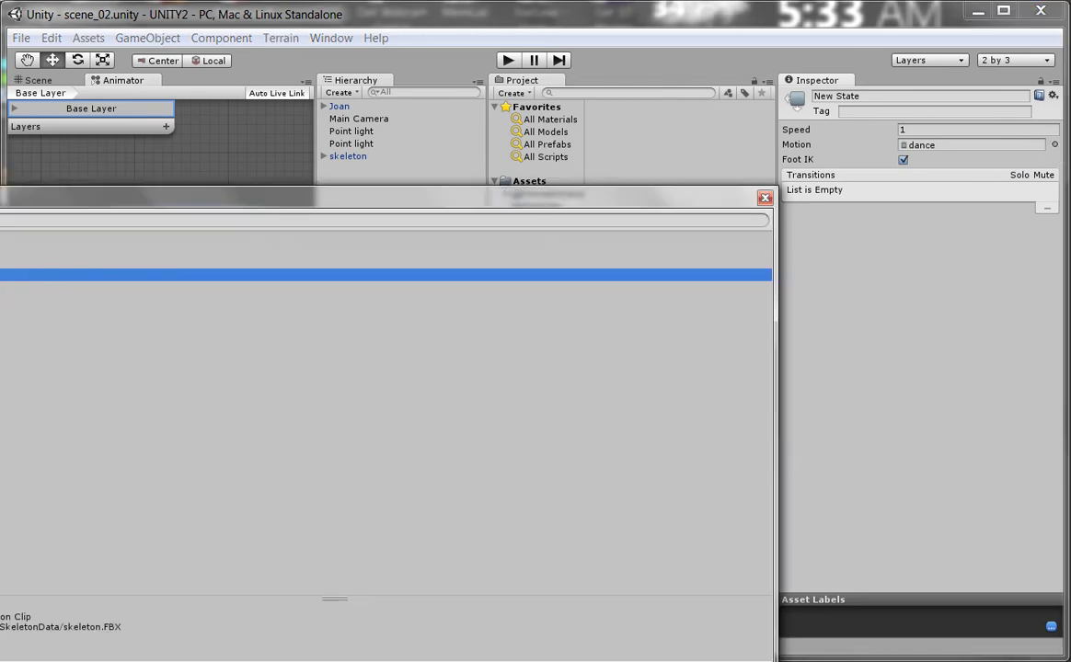
pyautogui.moveTo(6, 200); pyautogui.dragTo(191, 184)
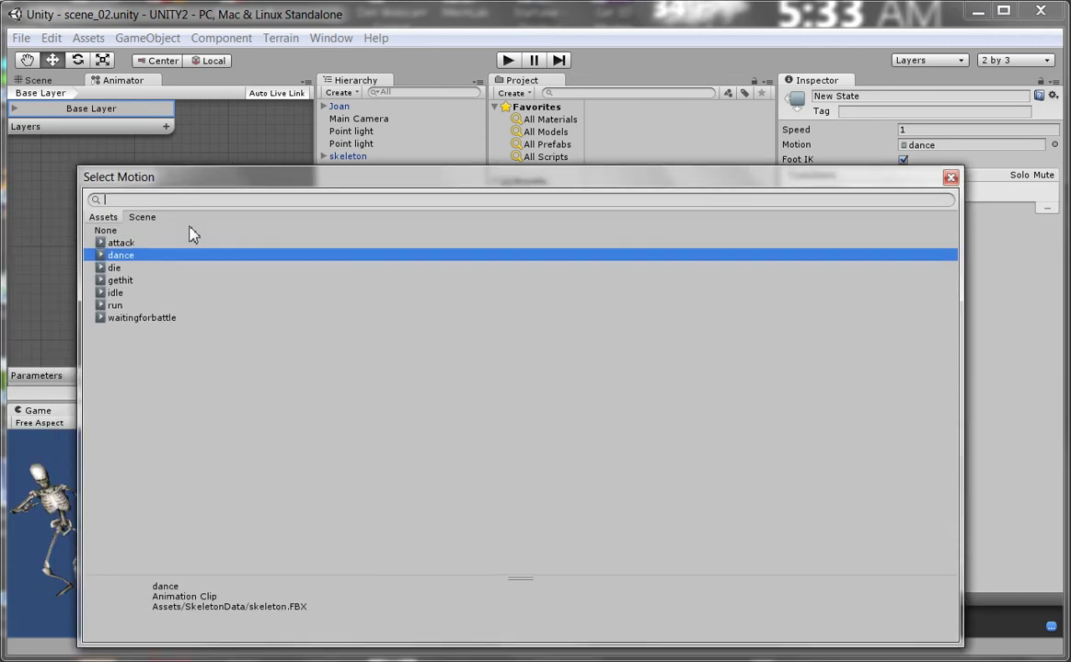
pyautogui.click(116, 293)
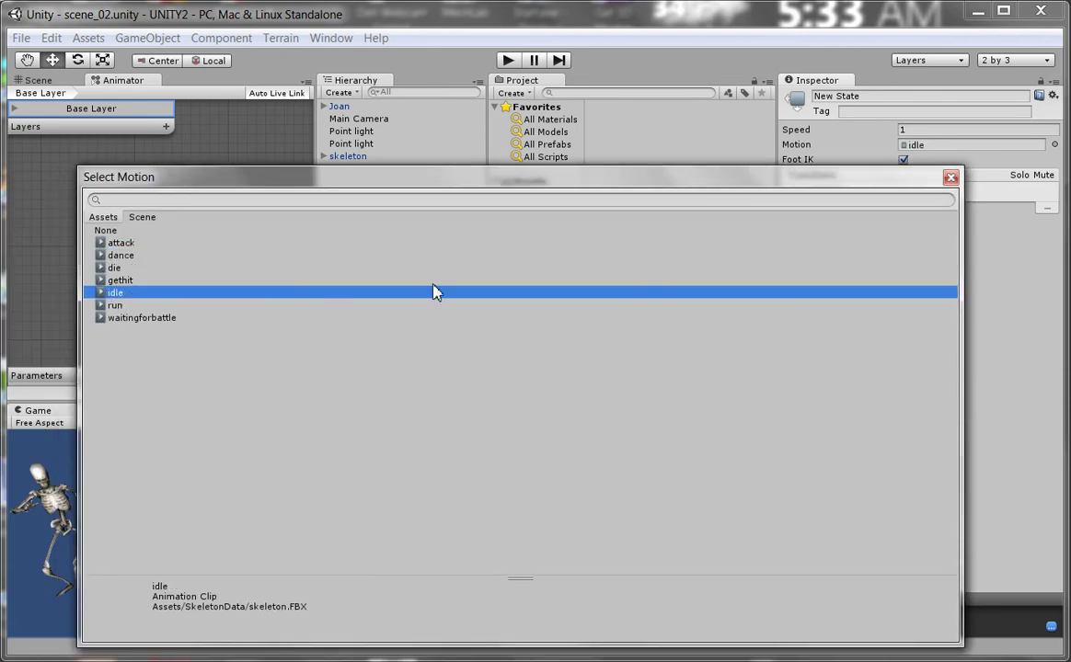
pyautogui.click(950, 178)
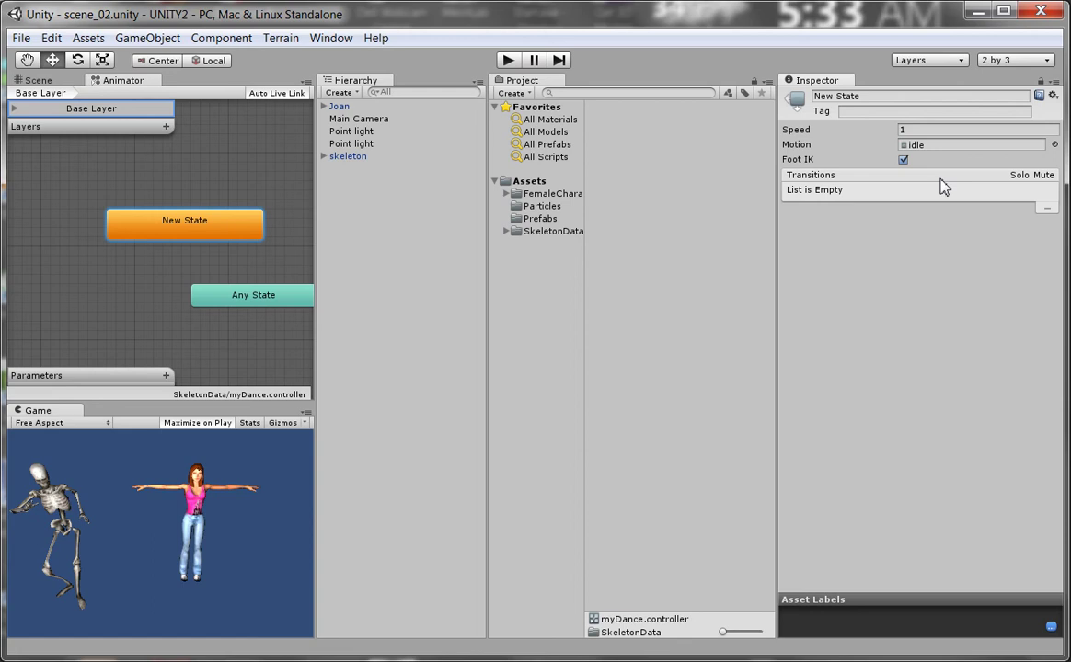
pyautogui.click(508, 60)
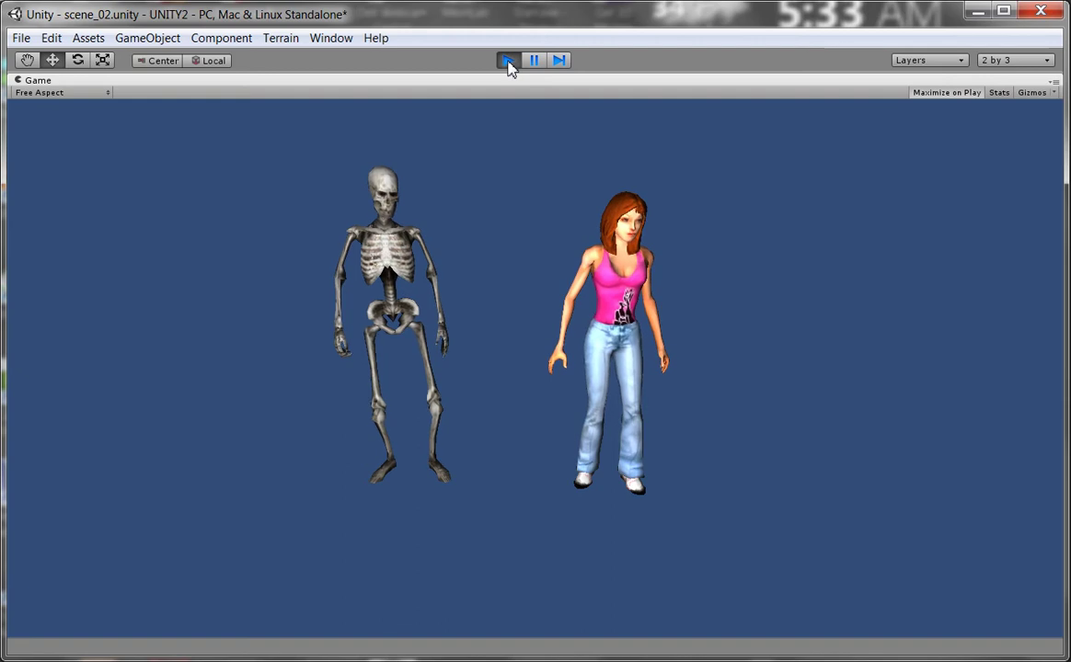
pyautogui.click(507, 61)
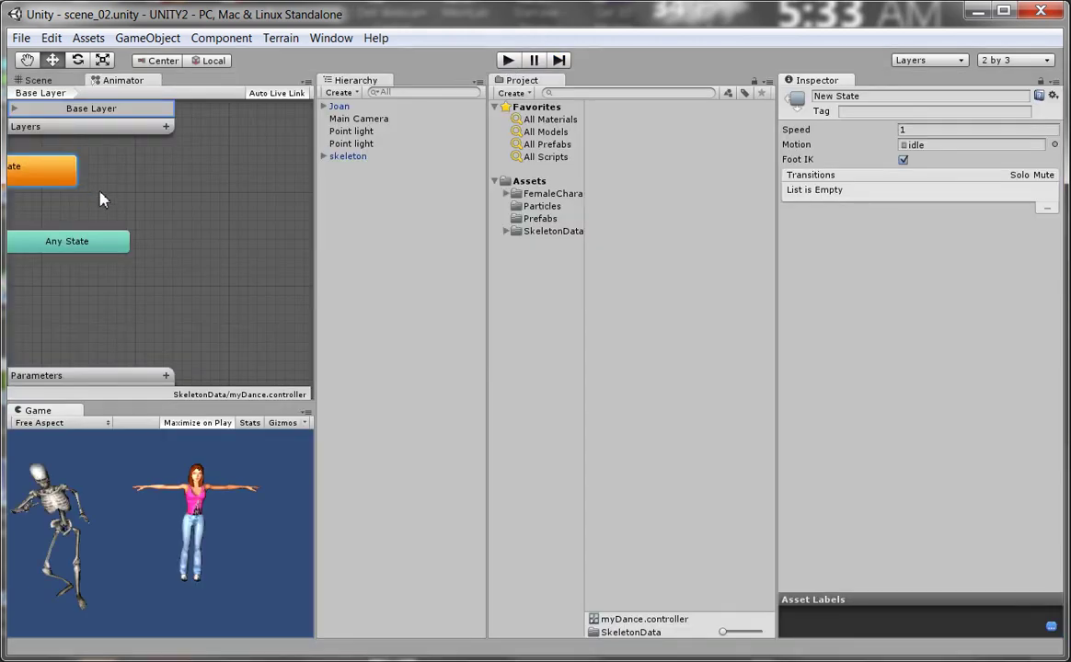
# - Rename New State to 'Idle' in the Inspector
pyautogui.moveTo(131, 211); pyautogui.dragTo(235, 247, button='middle')
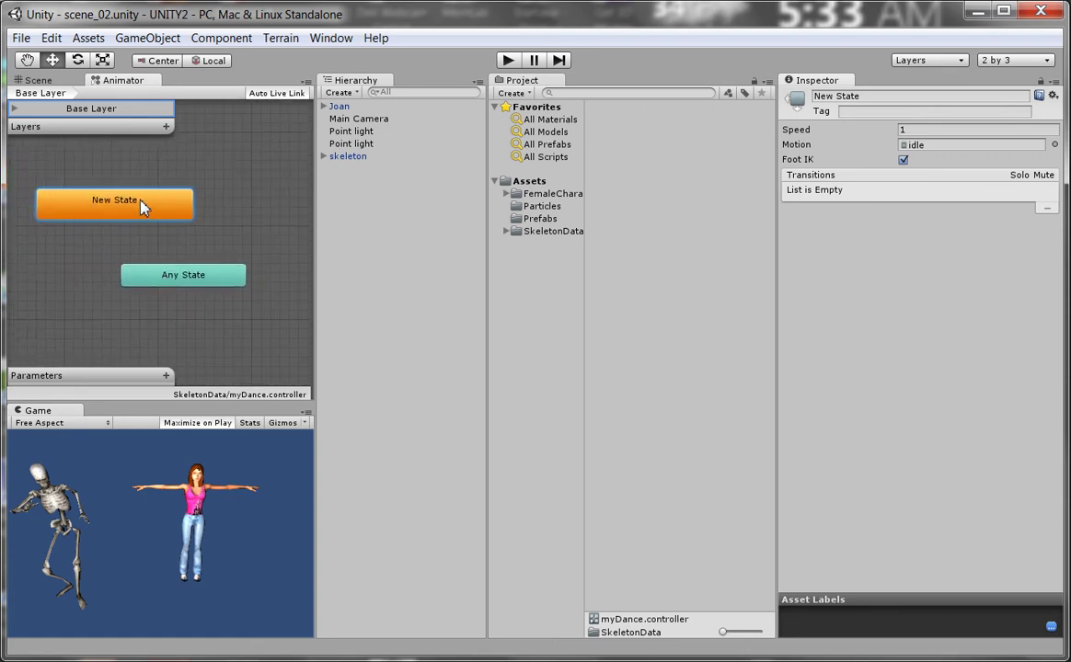
pyautogui.click(876, 96)
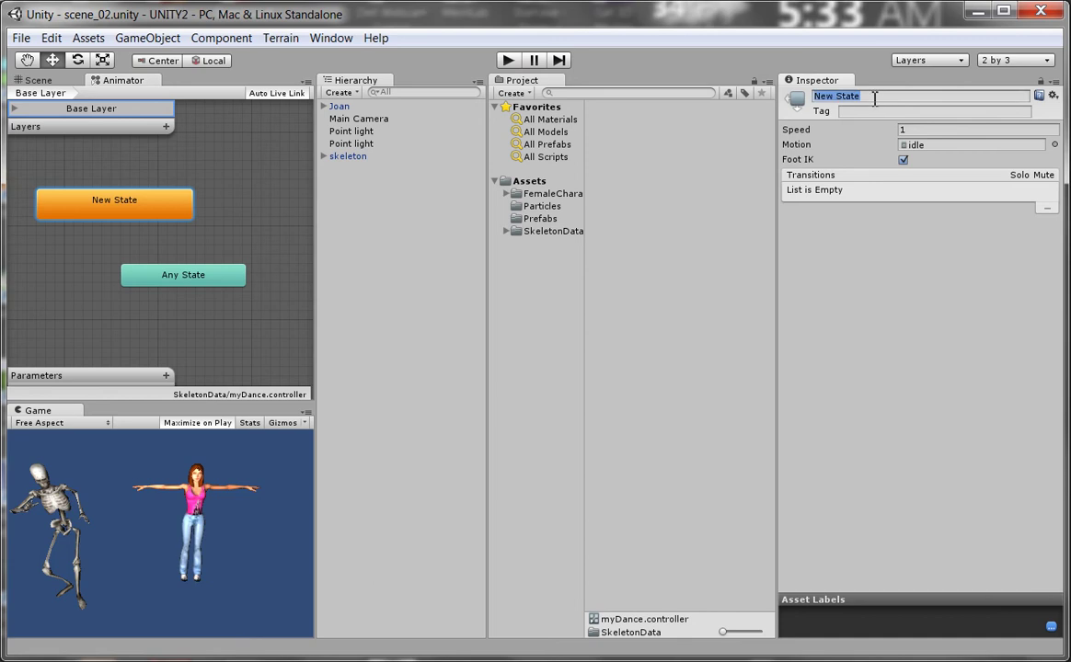
pyautogui.write('Idle')
pyautogui.press('Return')
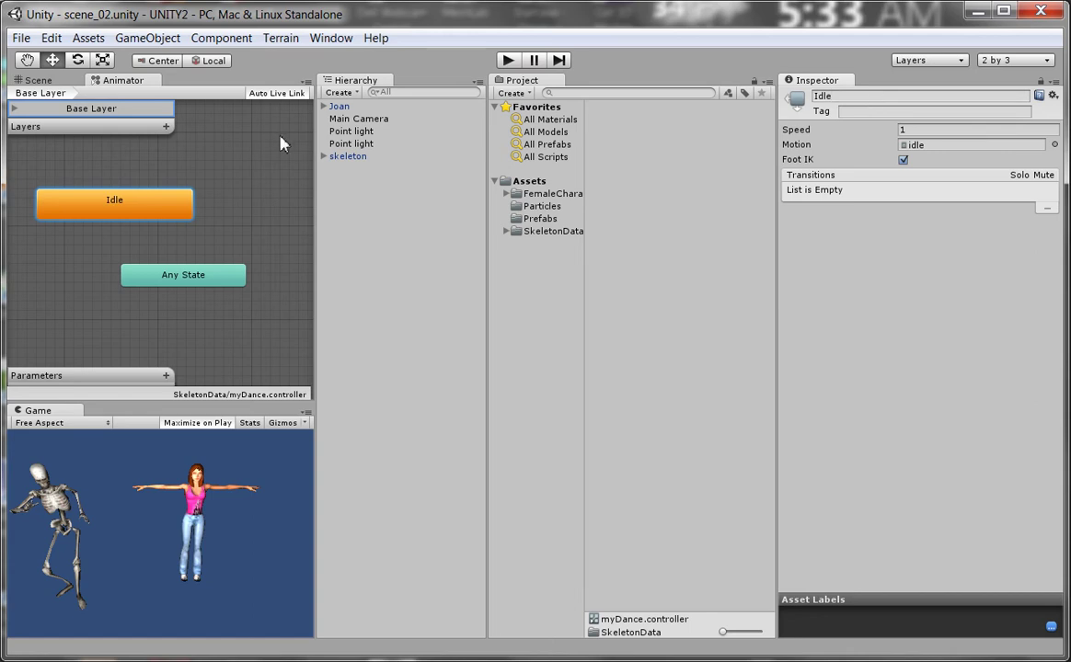
pyautogui.click(186, 245)
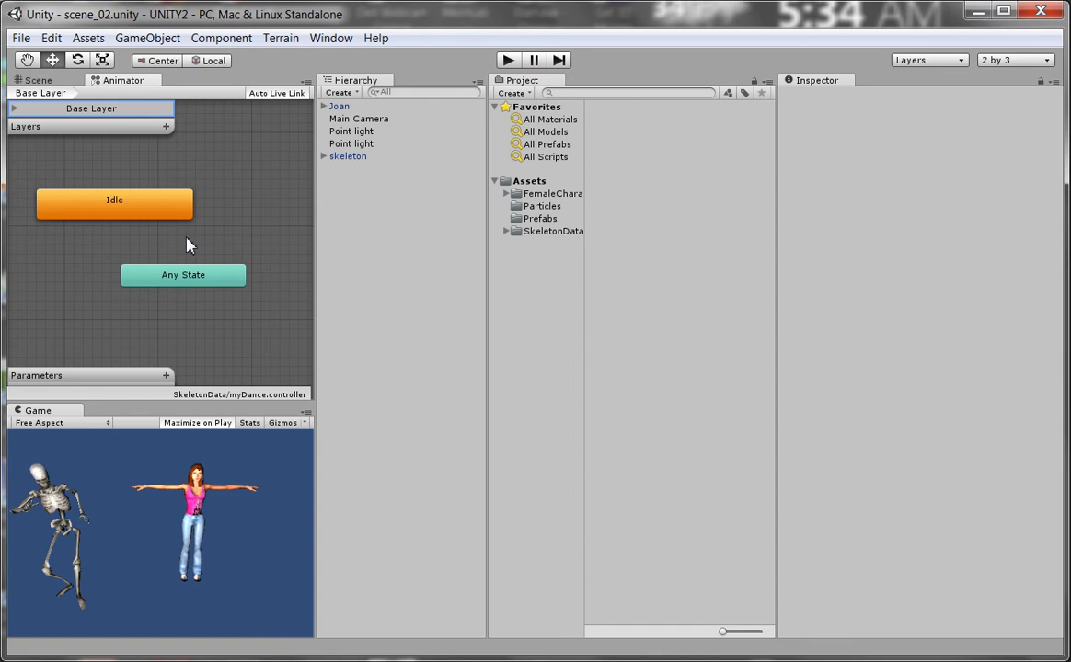
# - Create an empty state in the maximized Animator and place it above Idle
pyautogui.hotkey('shift', 'space')
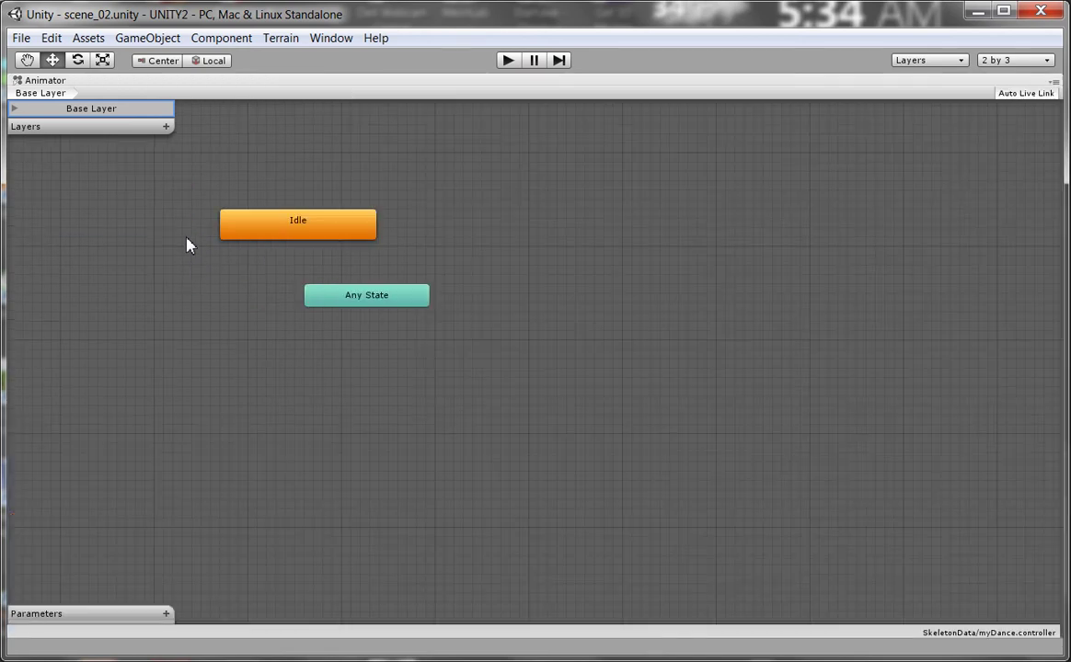
pyautogui.rightClick(304, 174)
pyautogui.moveTo(379, 179)
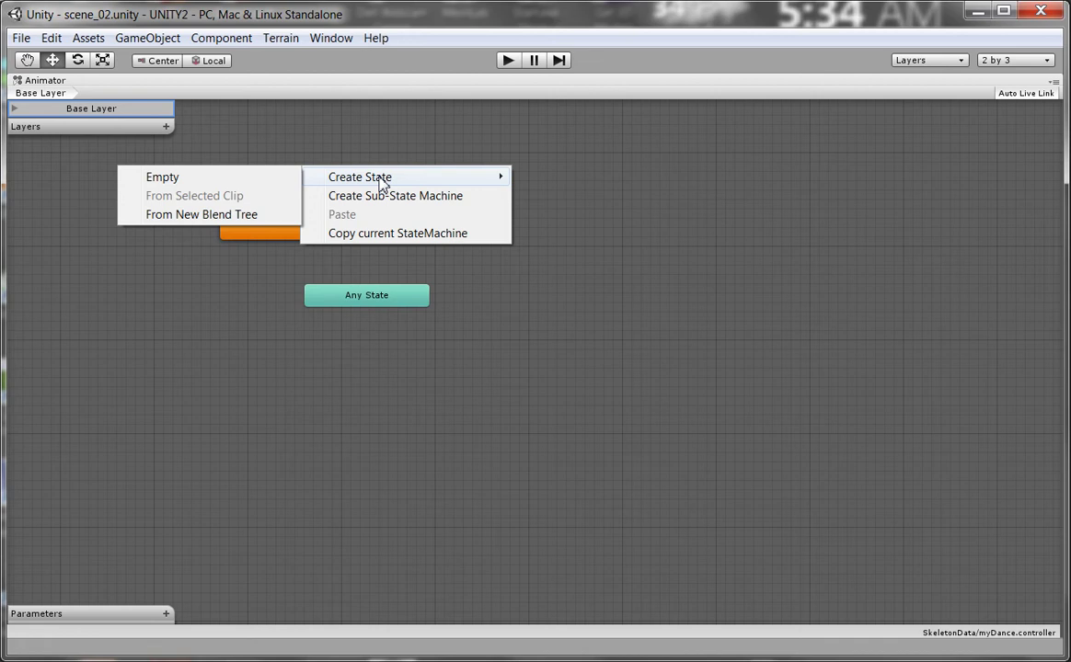
pyautogui.click(232, 176)
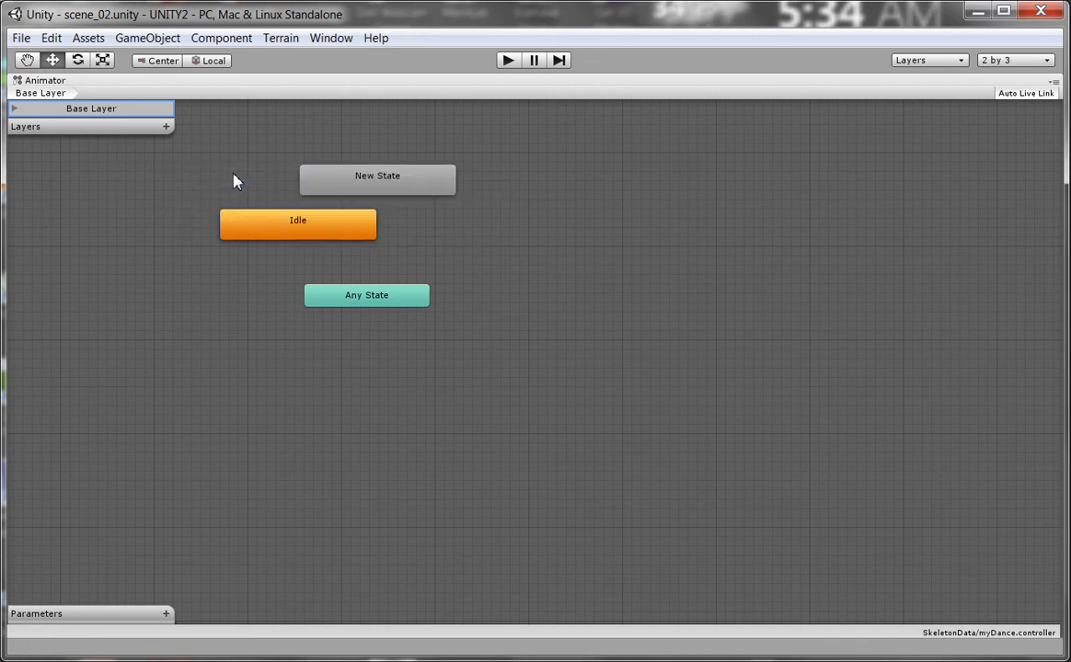
pyautogui.moveTo(329, 190); pyautogui.dragTo(248, 175)
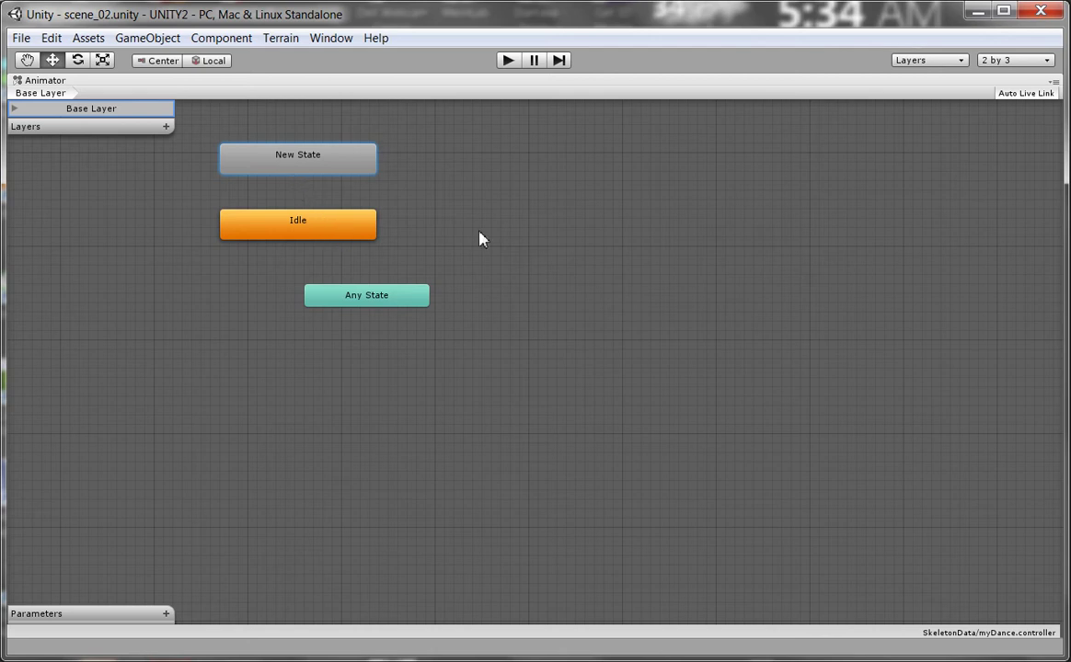
pyautogui.hotkey('shift', 'space')
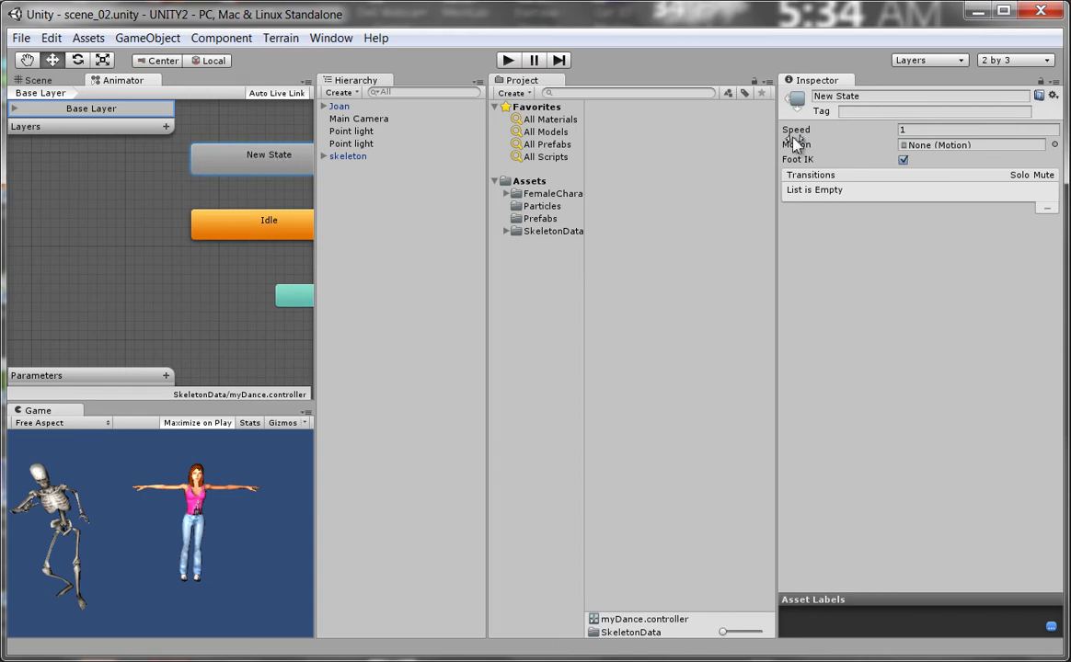
# - Name the new state 'Dance' in the Inspector
pyautogui.click(877, 99)
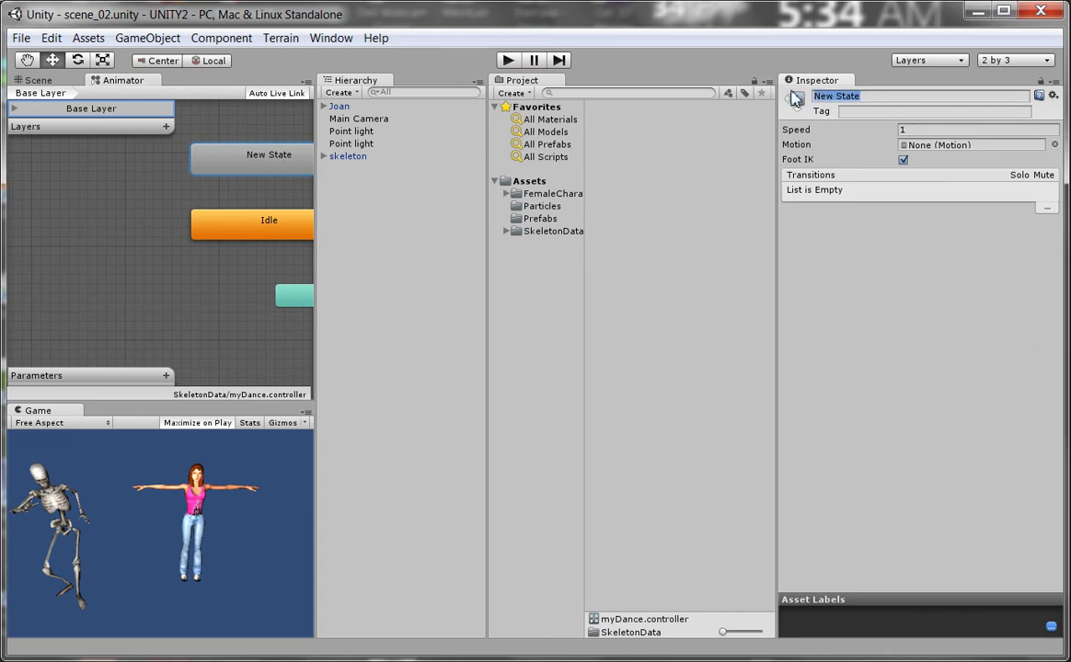
pyautogui.write('D')
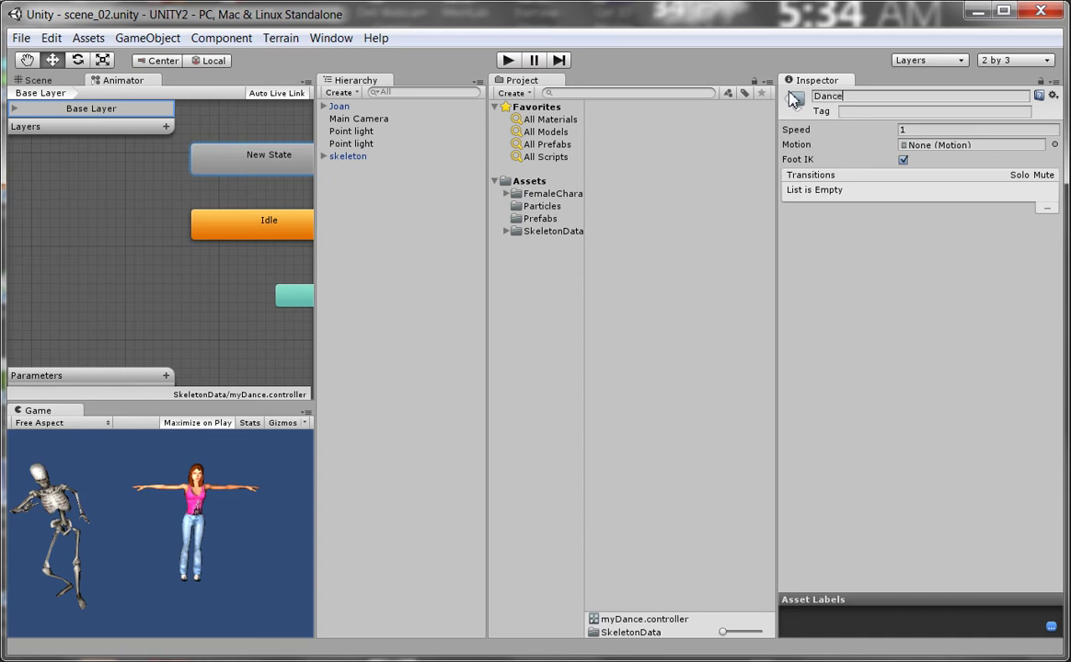
pyautogui.write('ance')
pyautogui.press('Return')
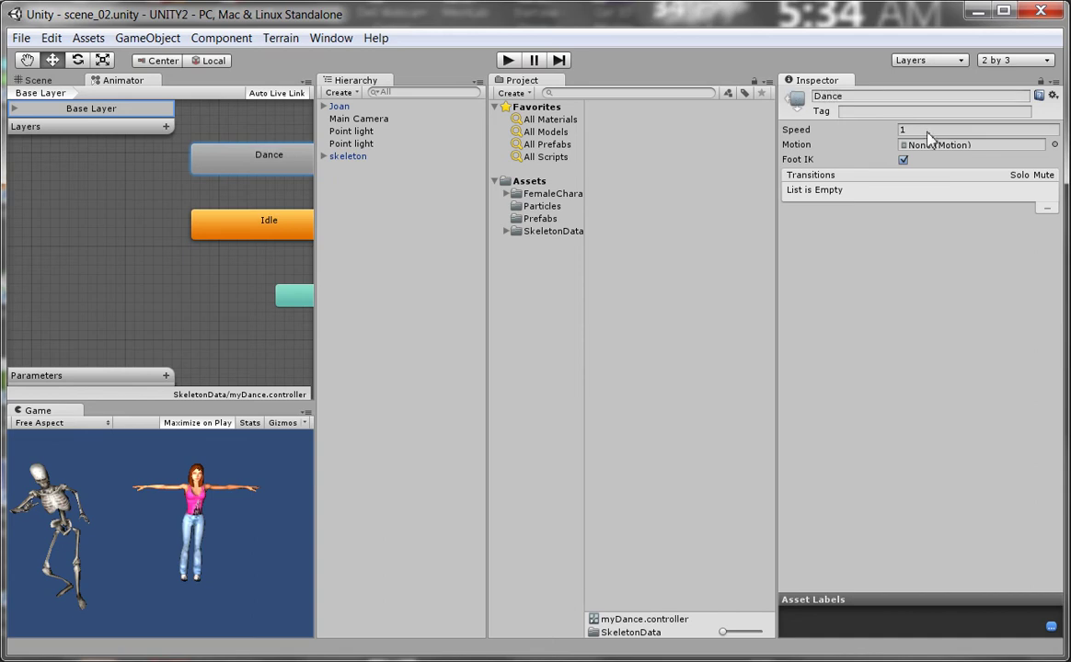
pyautogui.click(1055, 145)
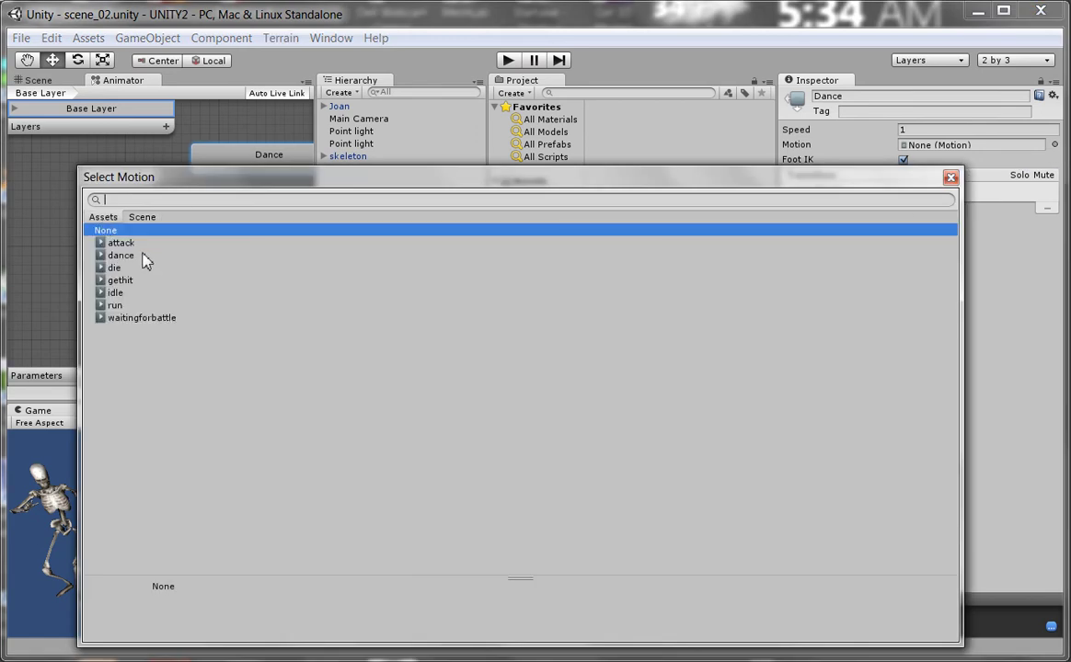
# - Assign the dance clip as the Dance state's motion
pyautogui.click(122, 256)
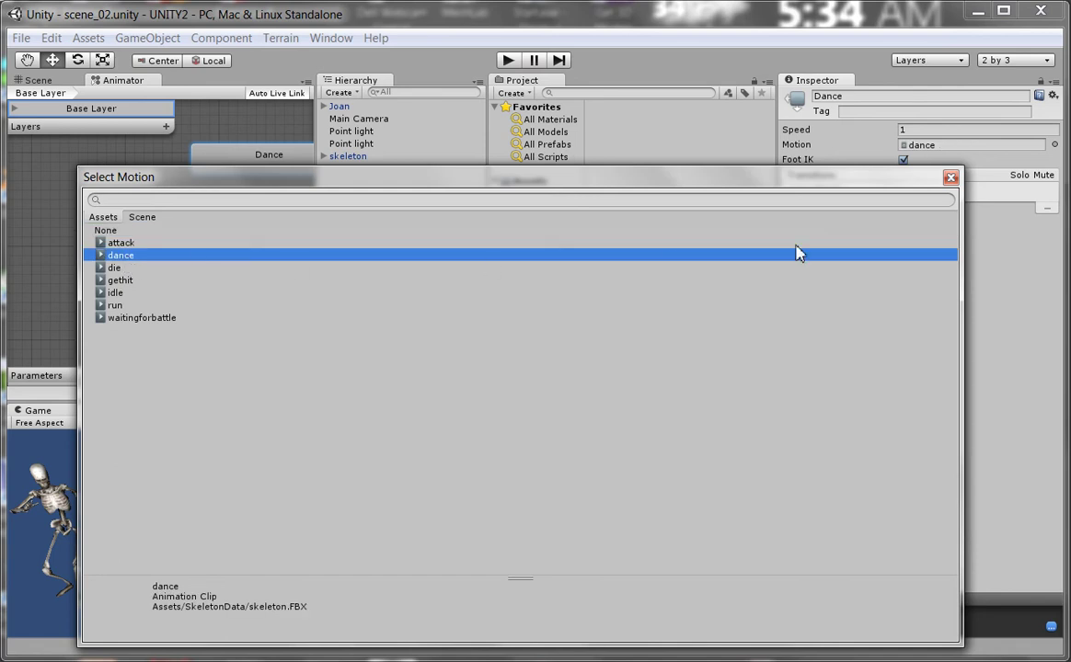
pyautogui.click(951, 178)
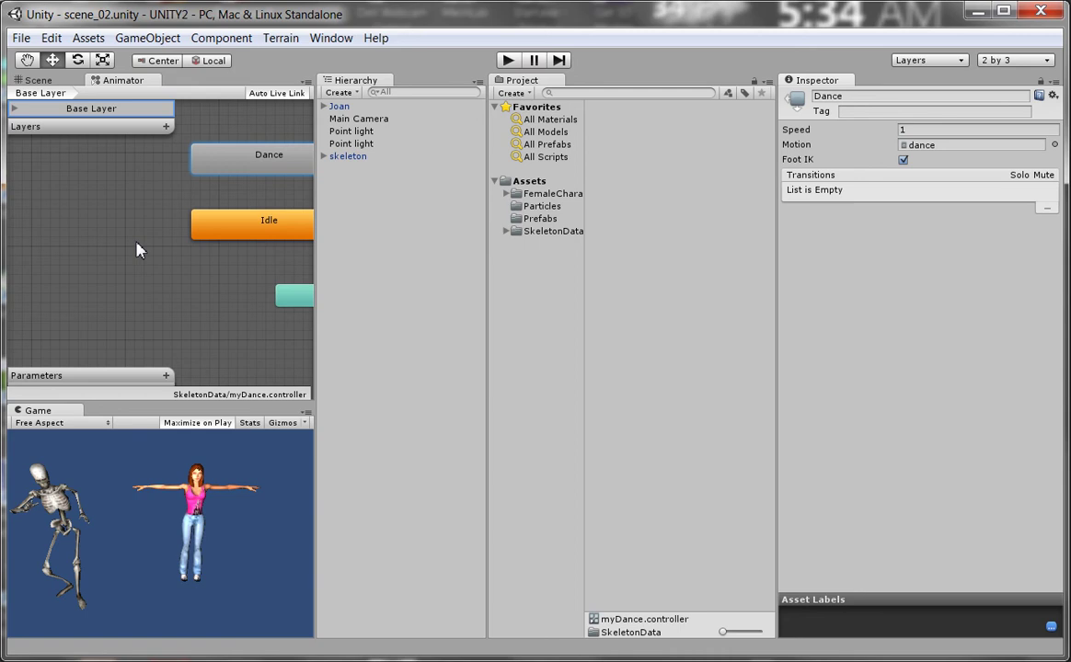
pyautogui.moveTo(136, 249); pyautogui.dragTo(56, 271, button='middle')
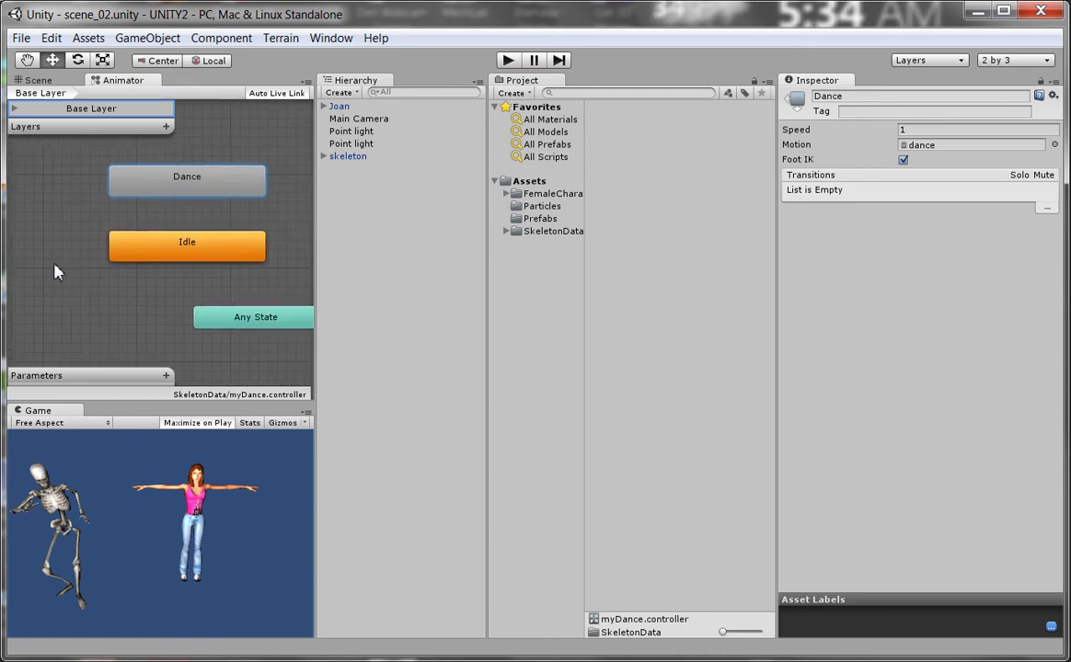
# - Make a transition from the Idle node to the Dance node
pyautogui.click(146, 257)
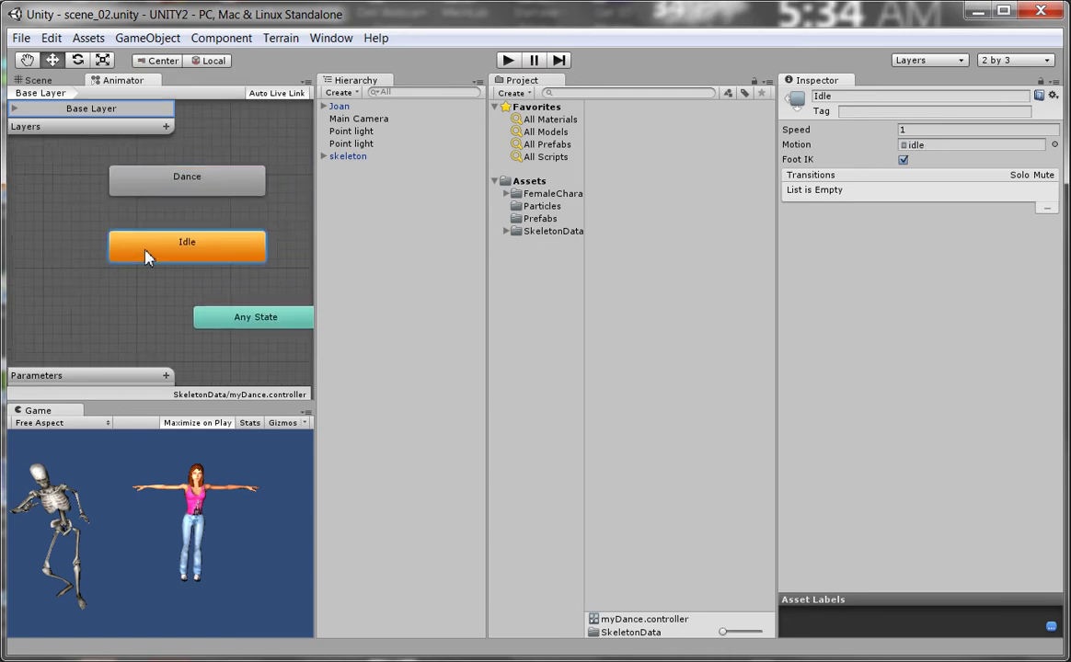
pyautogui.rightClick(213, 247)
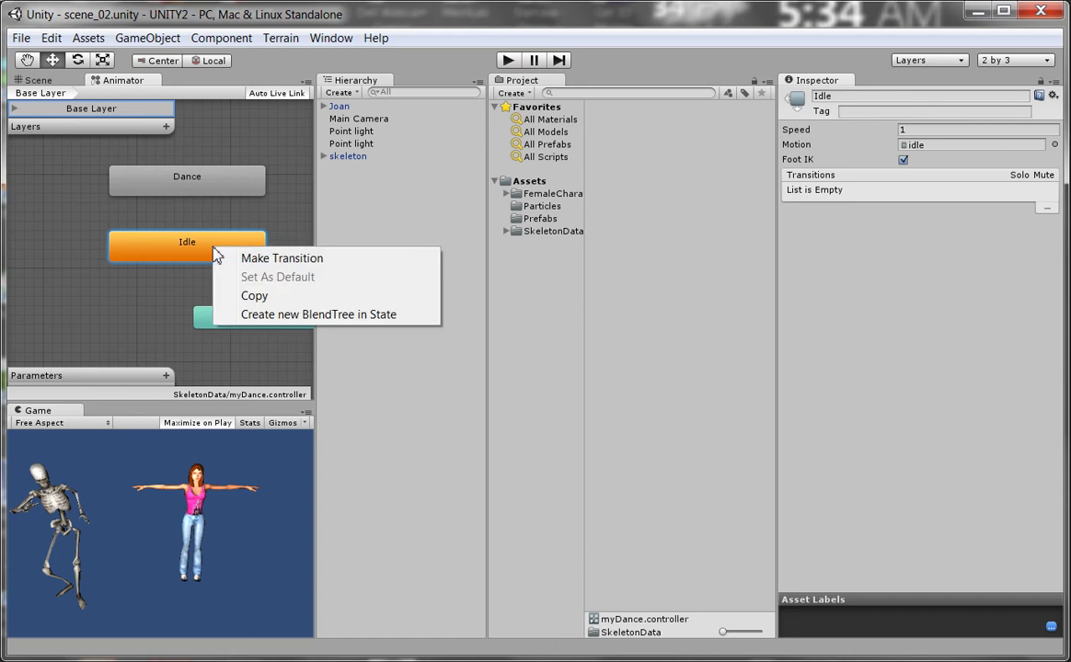
pyautogui.click(263, 261)
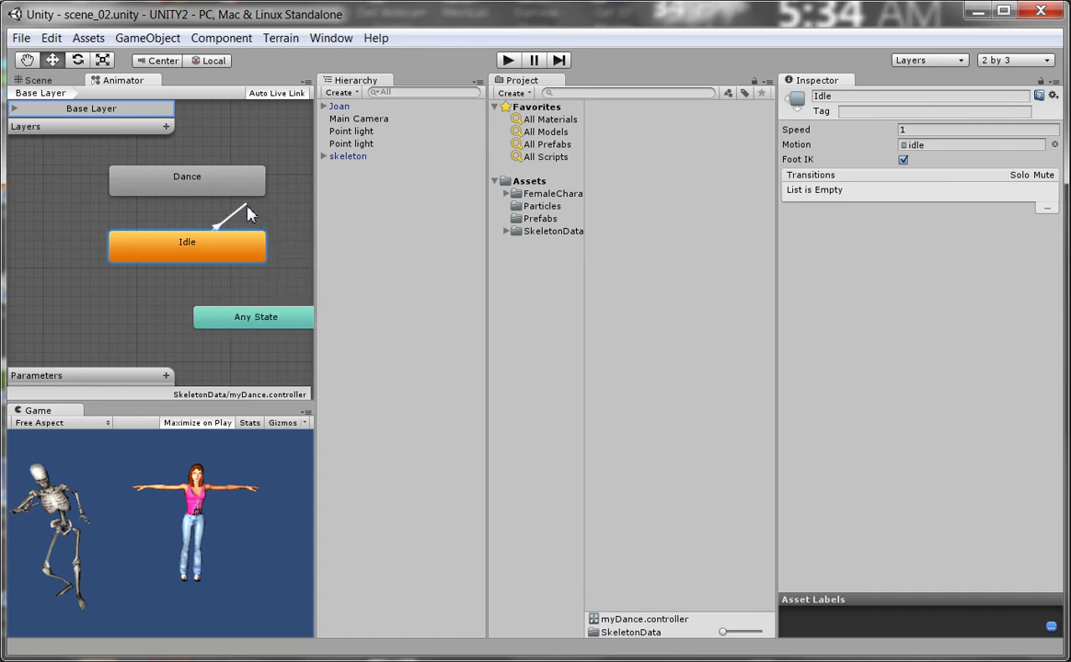
pyautogui.click(214, 193)
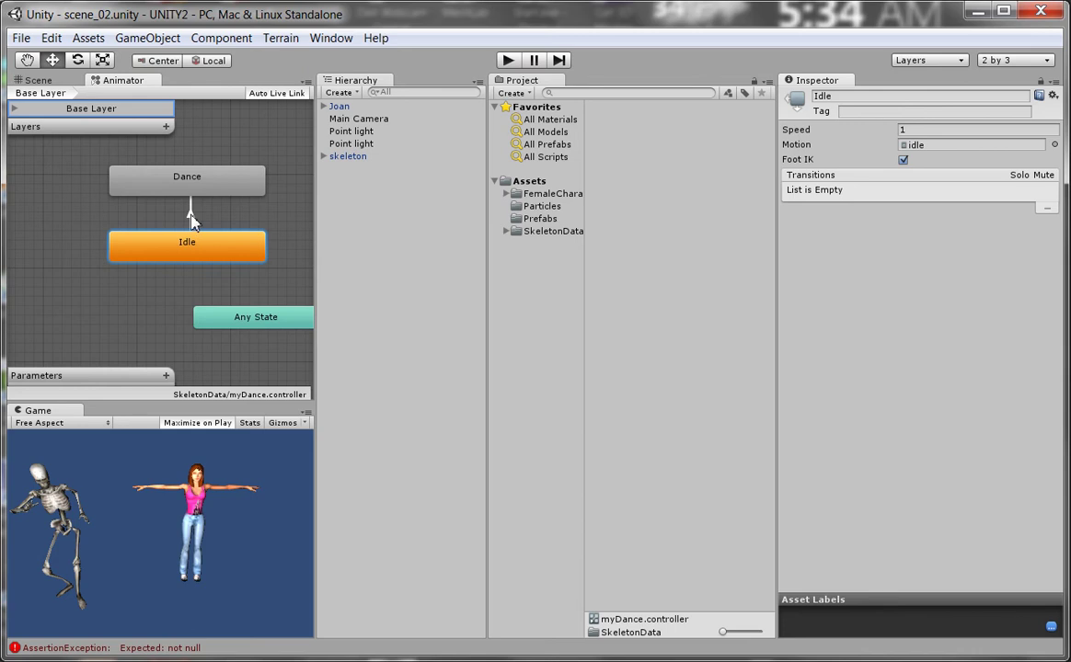
# - Inspect the Idle-to-Dance transition (Exit Time 0.97) and start Play mode
pyautogui.click(190, 217)
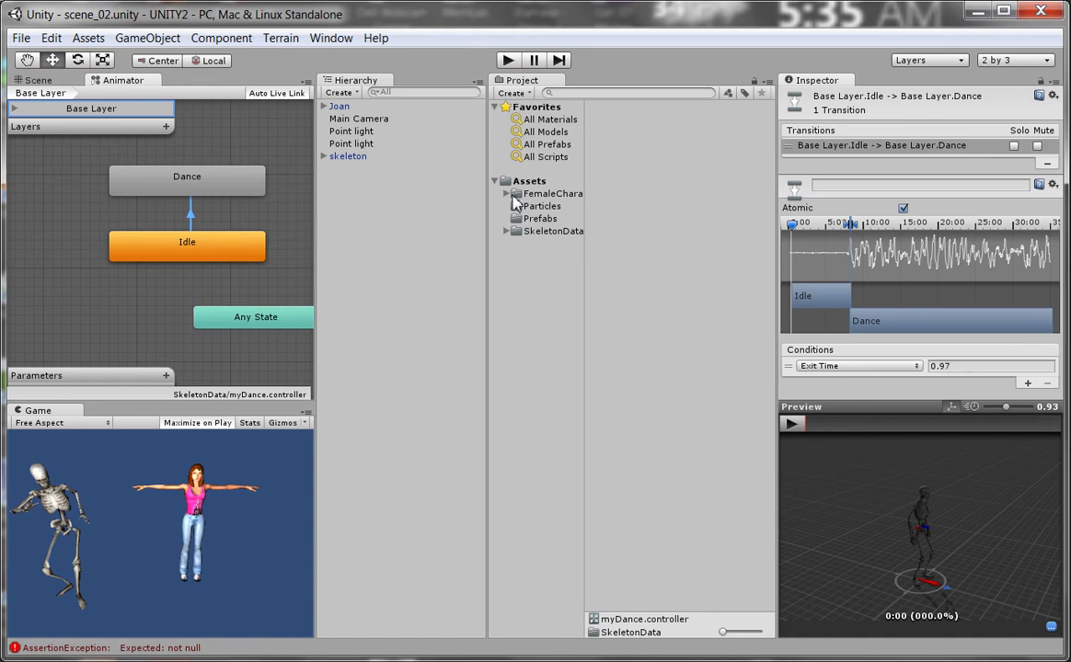
pyautogui.click(508, 61)
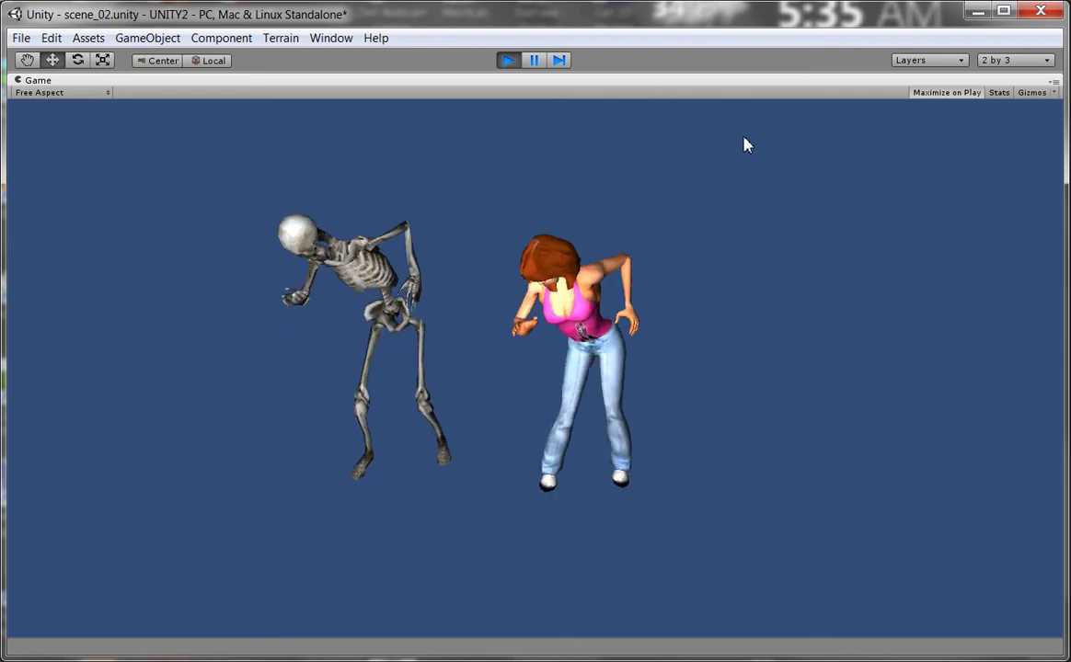
# - Stop Play mode after watching both characters dance
pyautogui.click(508, 60)
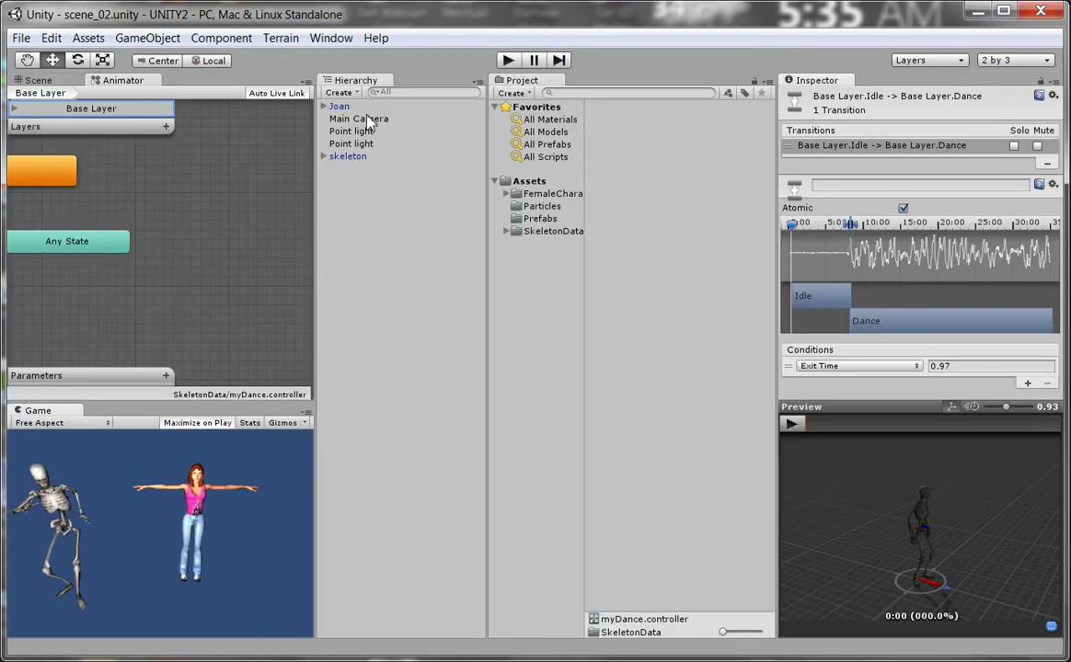
# - Draw a Dance-to-Idle transition and select it, showing Exit Time 0.99
pyautogui.moveTo(228, 198); pyautogui.dragTo(308, 249, button='middle')
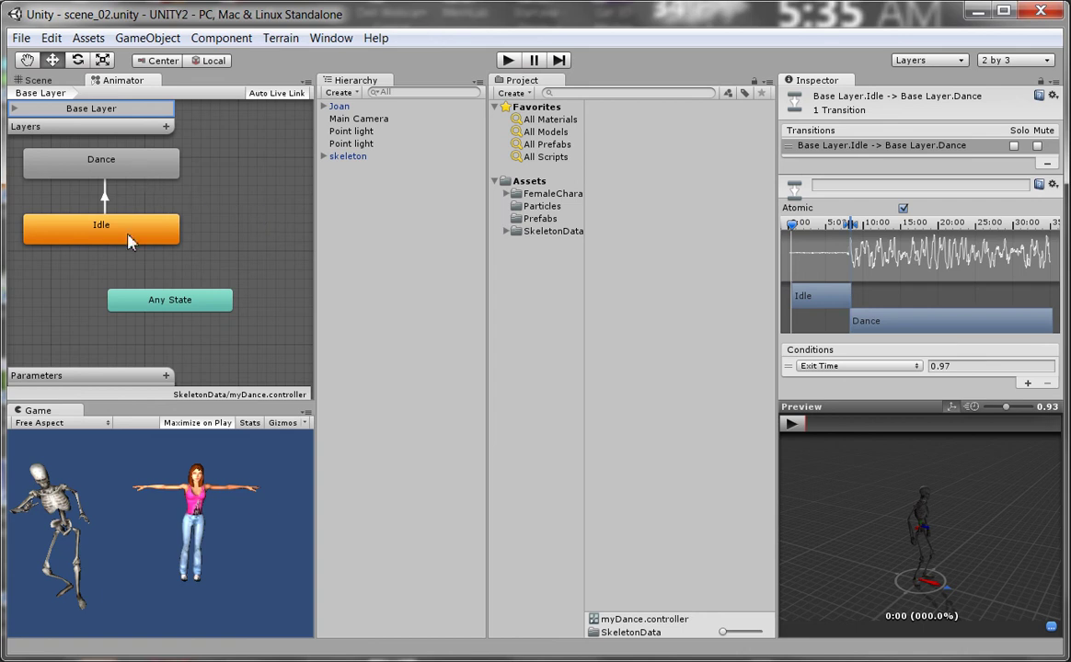
pyautogui.click(81, 169)
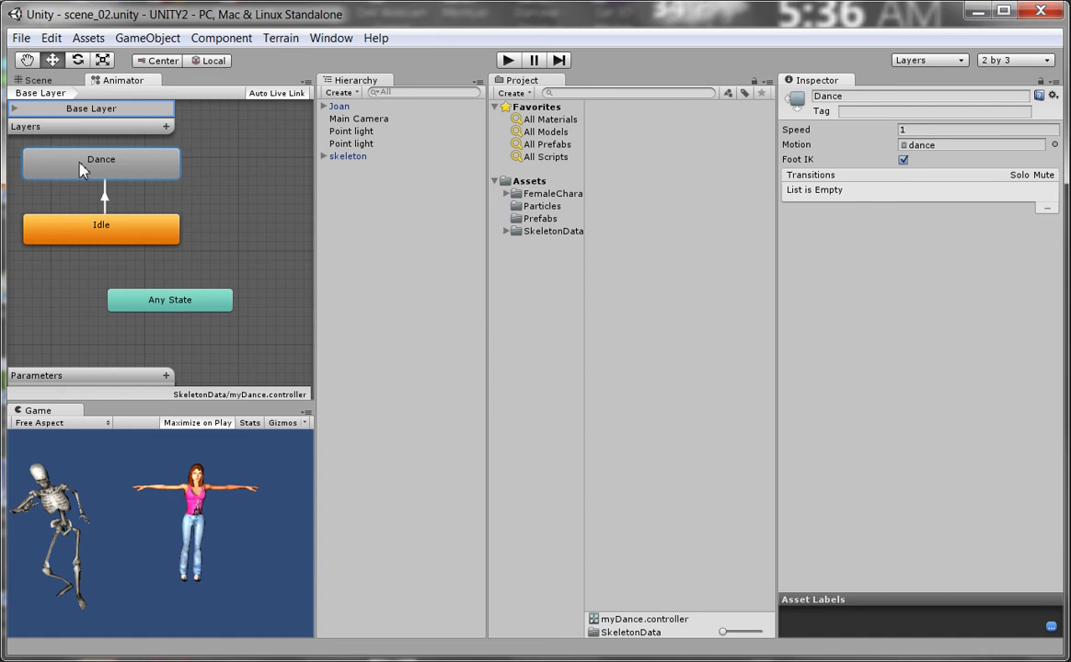
pyautogui.rightClick(81, 170)
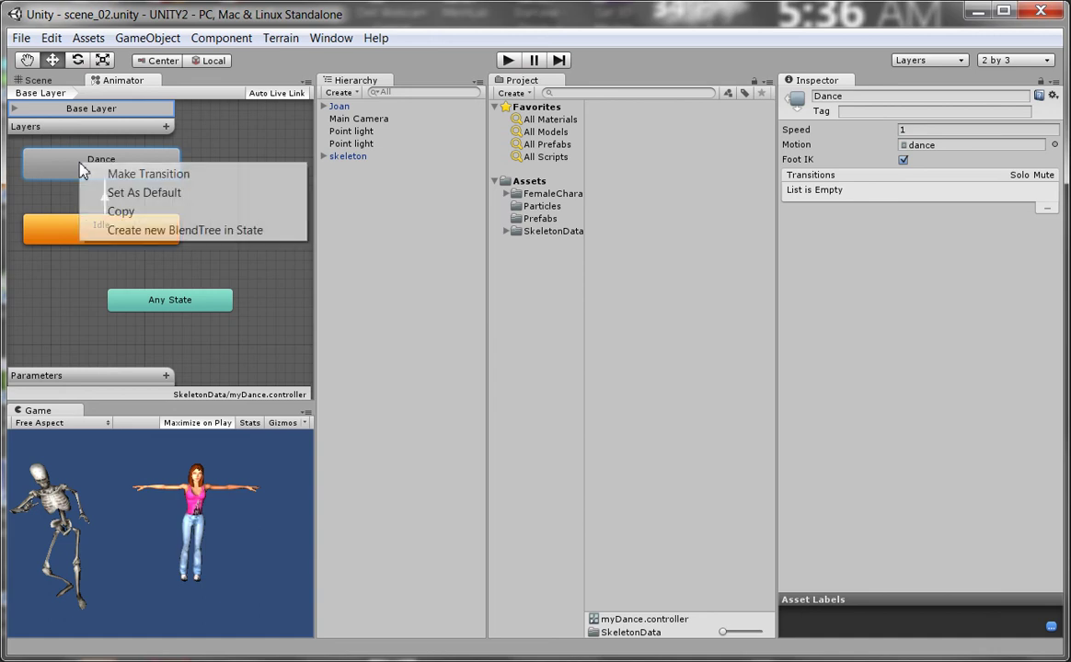
pyautogui.click(126, 175)
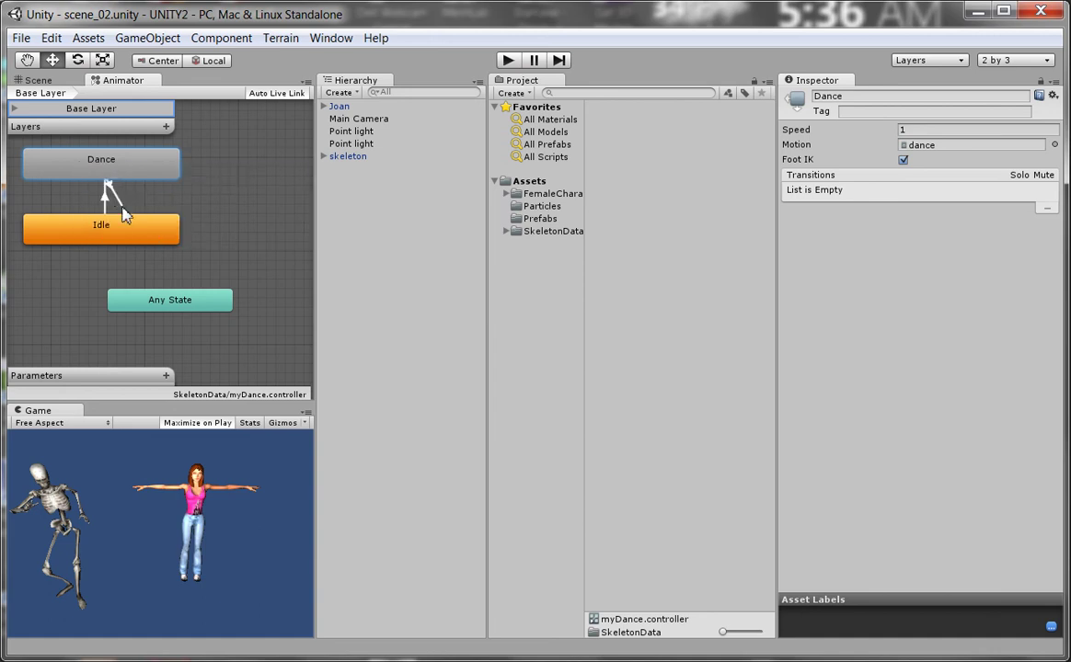
pyautogui.click(81, 221)
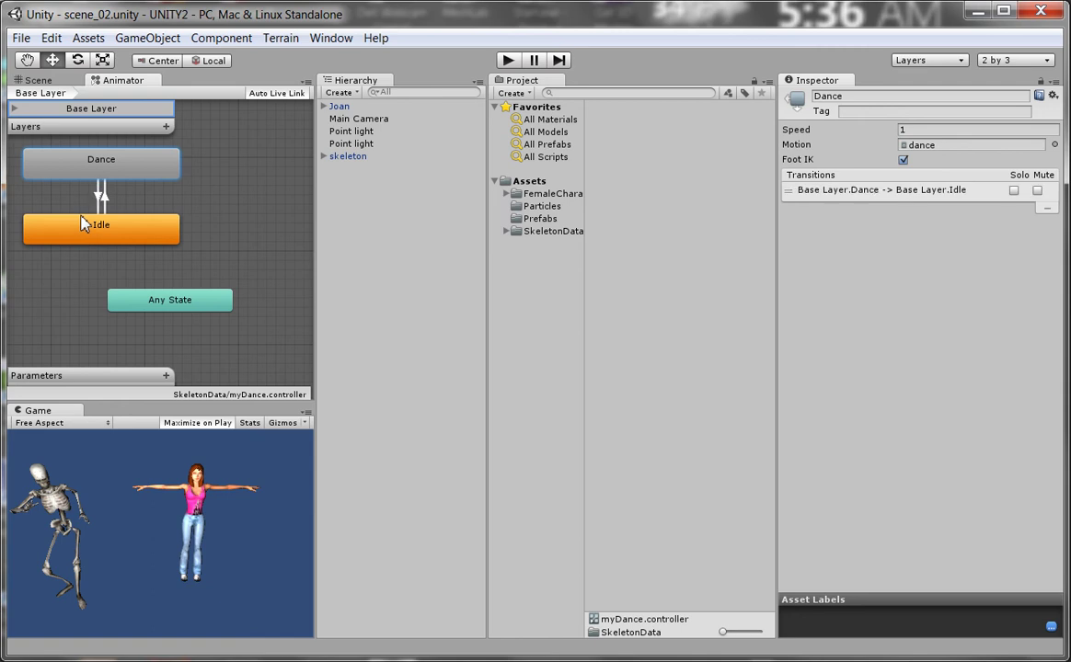
pyautogui.click(100, 195)
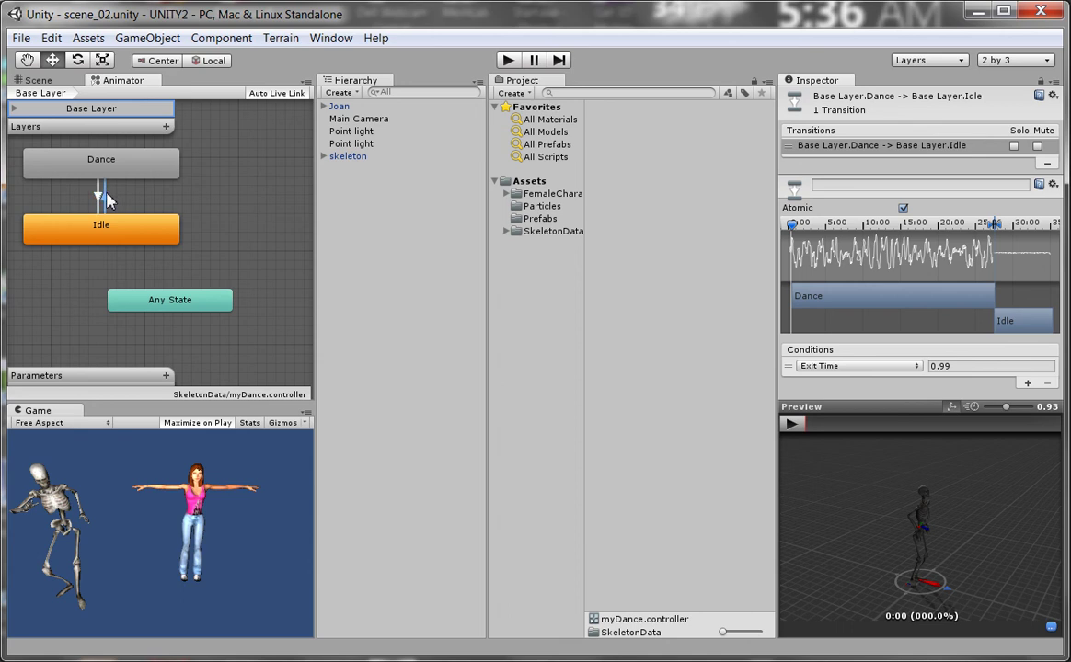
# - Review the Idle-to-Dance transition, the Dance state, then the Dance-to-Idle transition
pyautogui.click(106, 195)
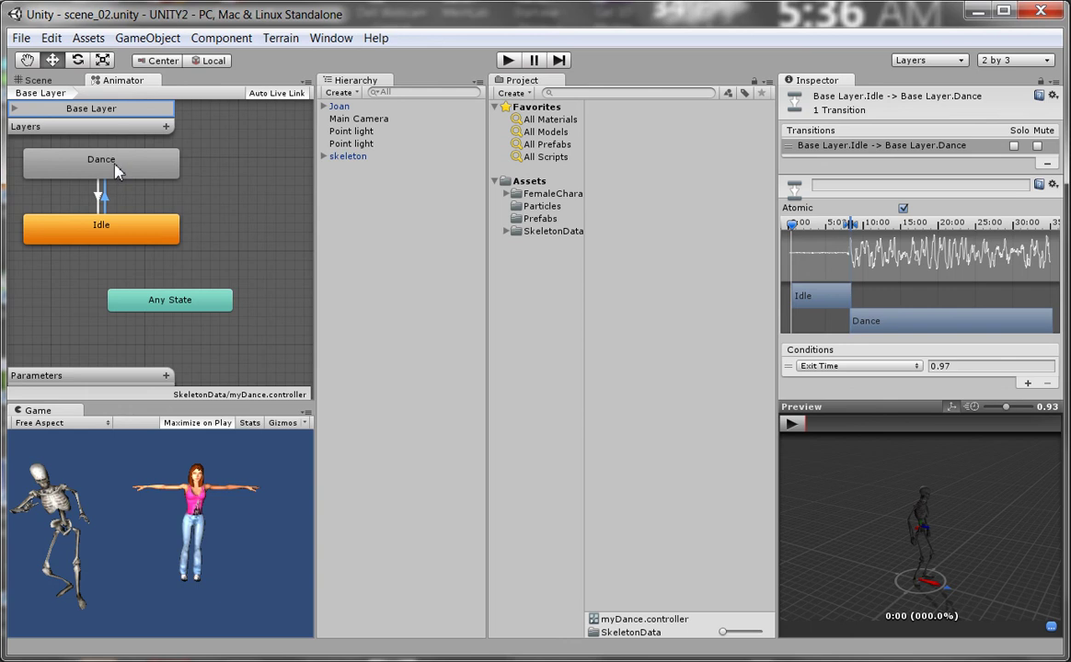
pyautogui.click(117, 172)
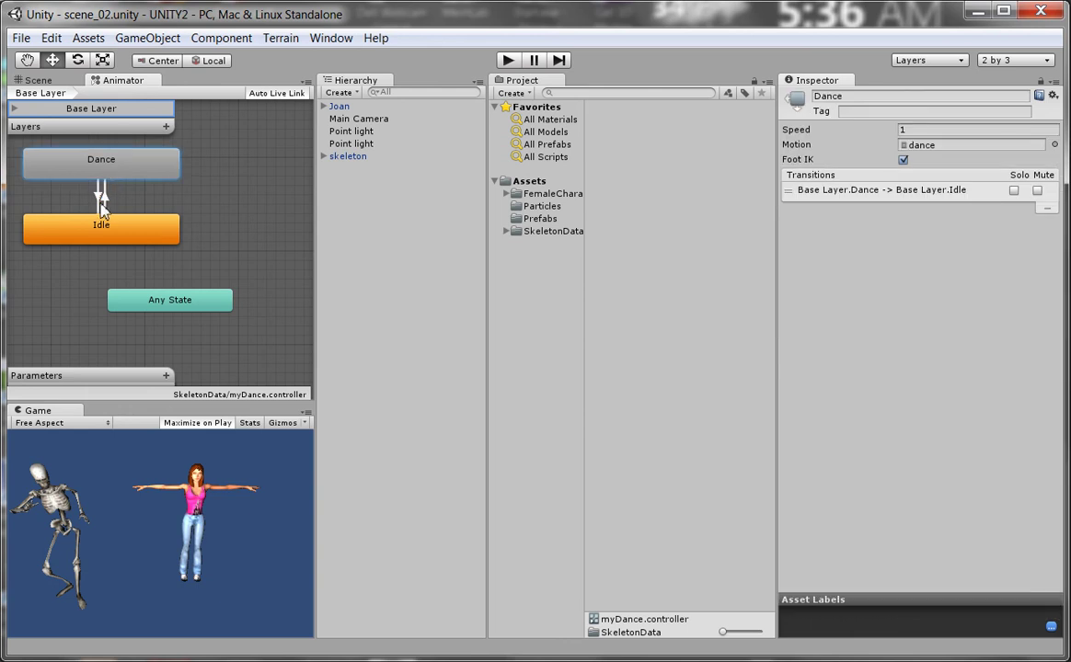
pyautogui.click(99, 197)
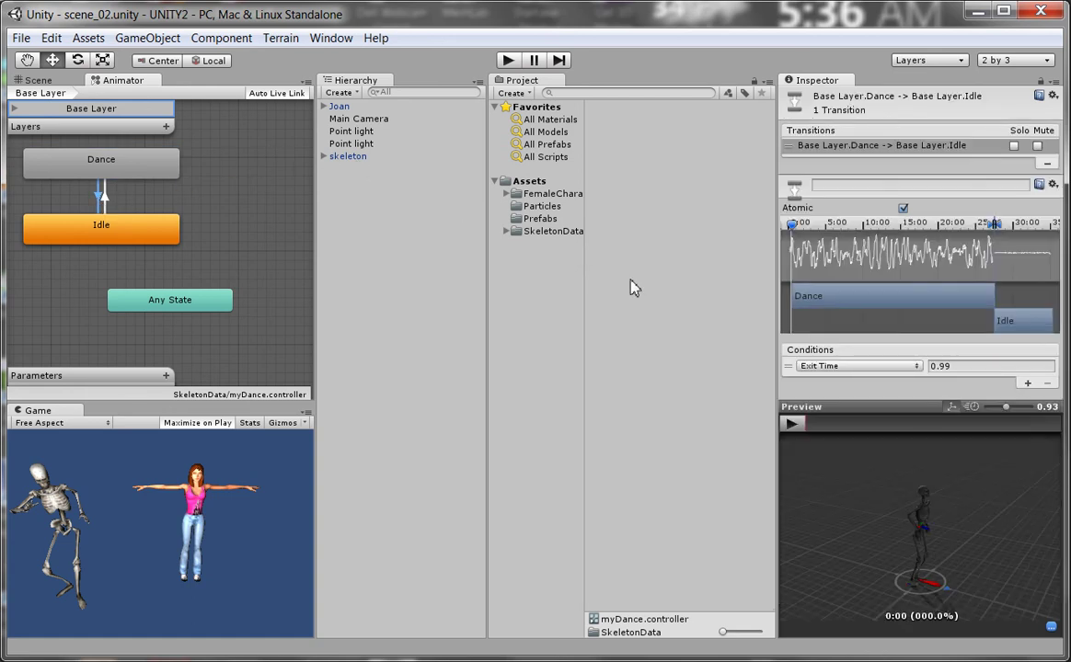
# - Preview the Dance-to-Idle transition, pause it at 22:10, then run scene_02 to test the loop
pyautogui.click(797, 428)
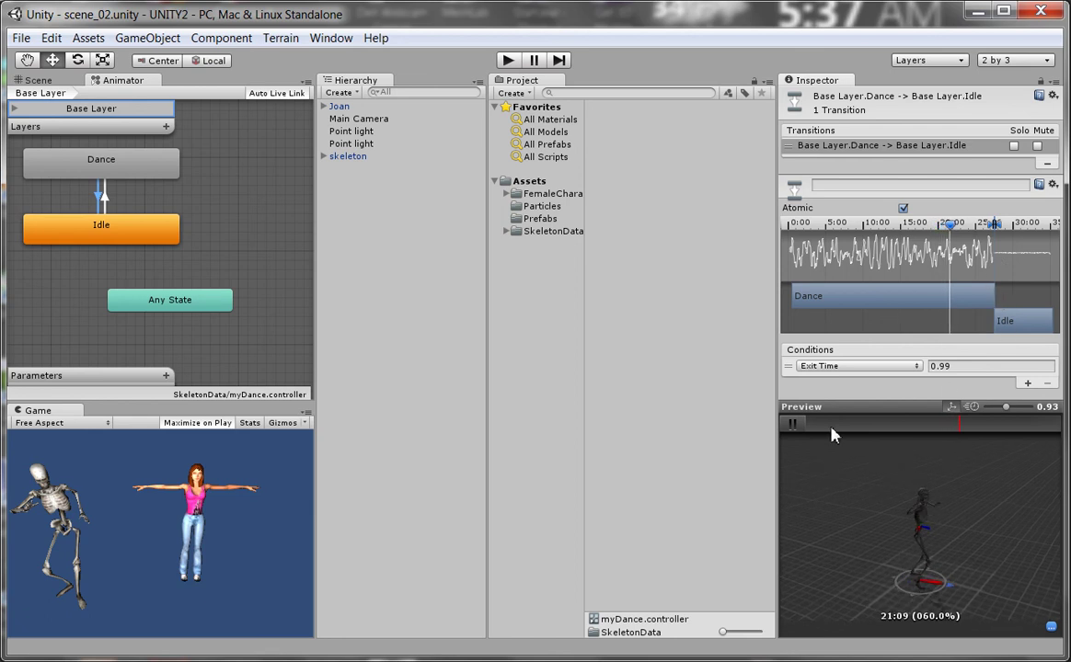
pyautogui.click(793, 424)
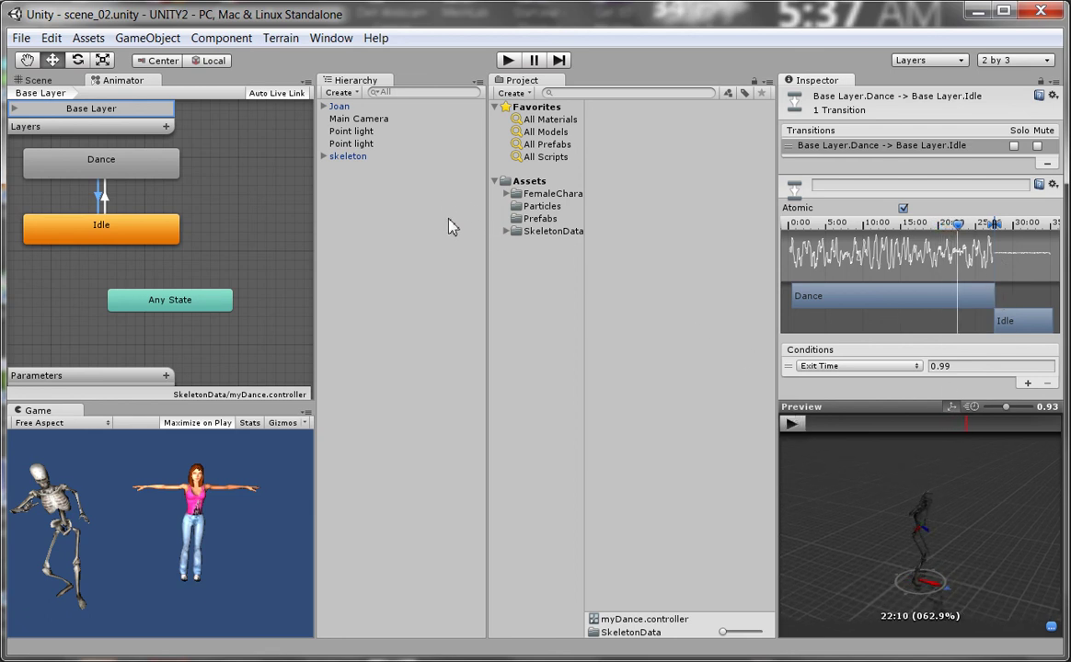
pyautogui.click(508, 61)
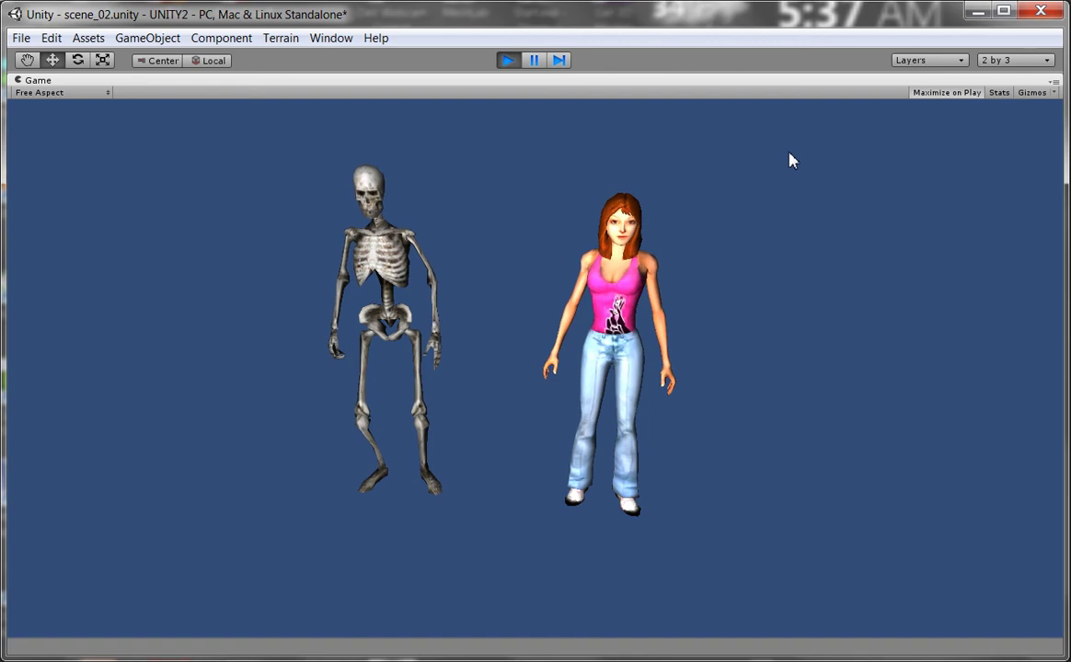
# - Exit Play mode and recenter the myDance graph with Dance above Idle
pyautogui.click(507, 61)
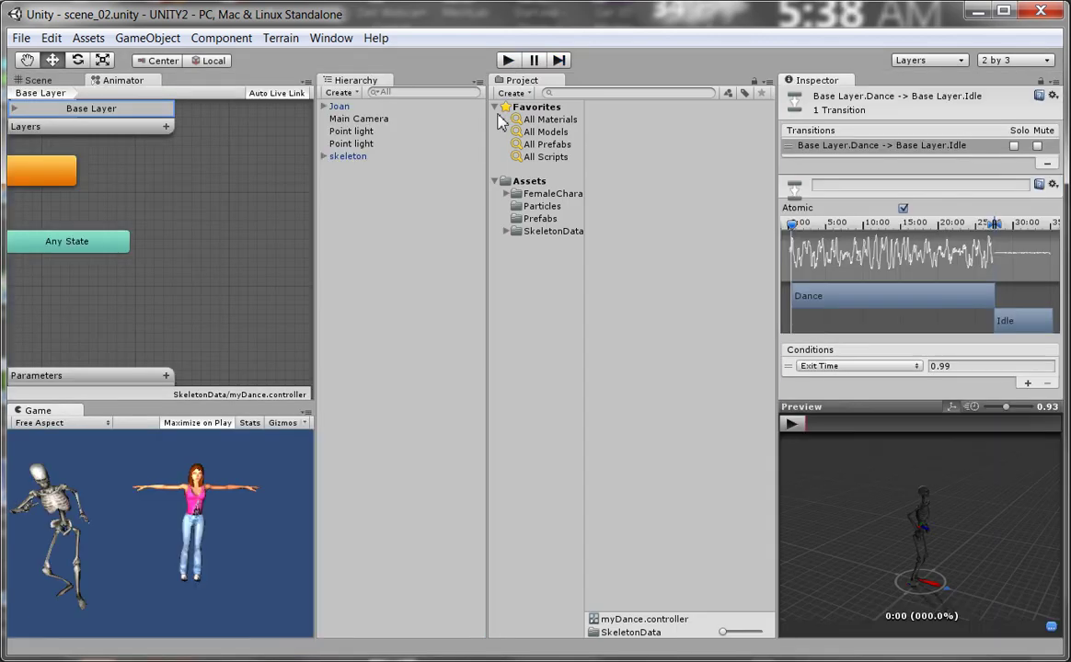
pyautogui.moveTo(222, 280); pyautogui.dragTo(272, 300, button='middle')
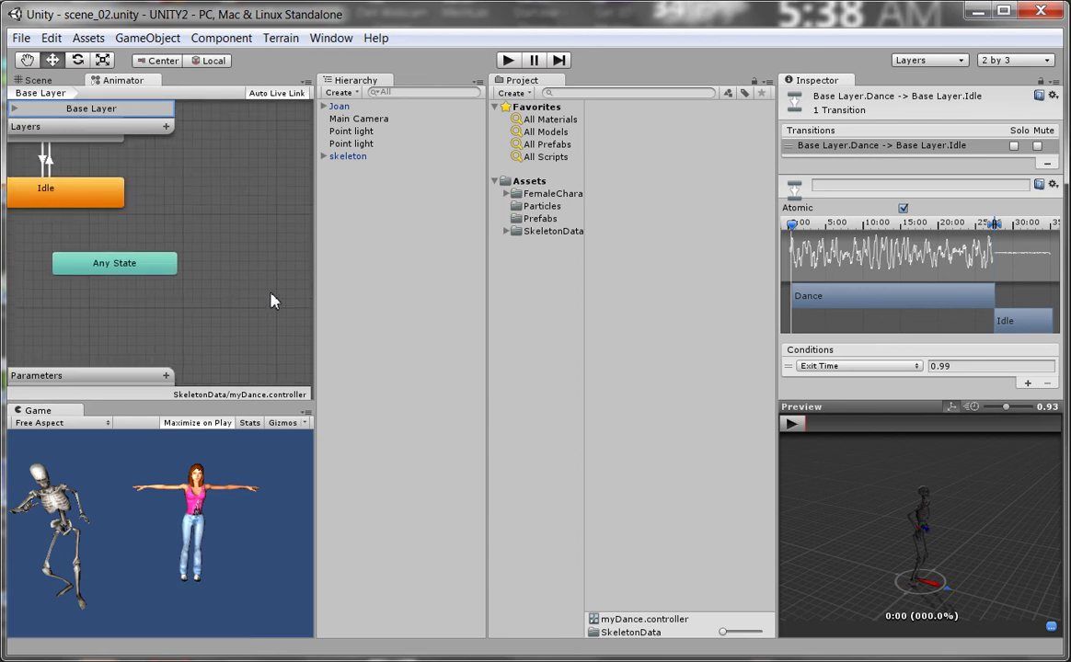
pyautogui.moveTo(208, 215); pyautogui.dragTo(277, 276, button='middle')
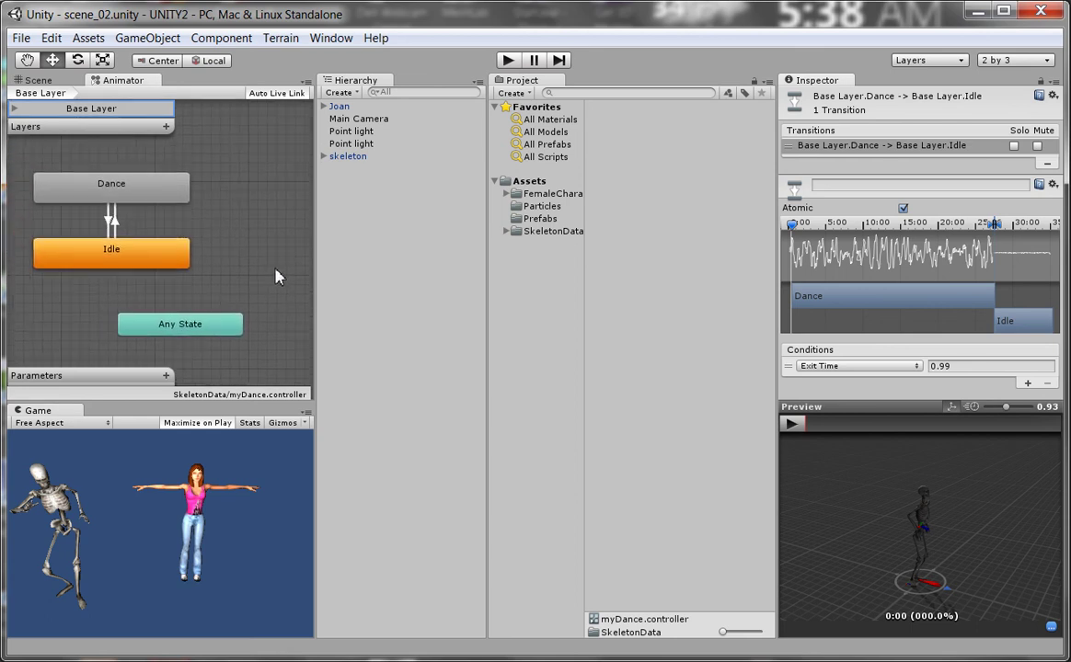